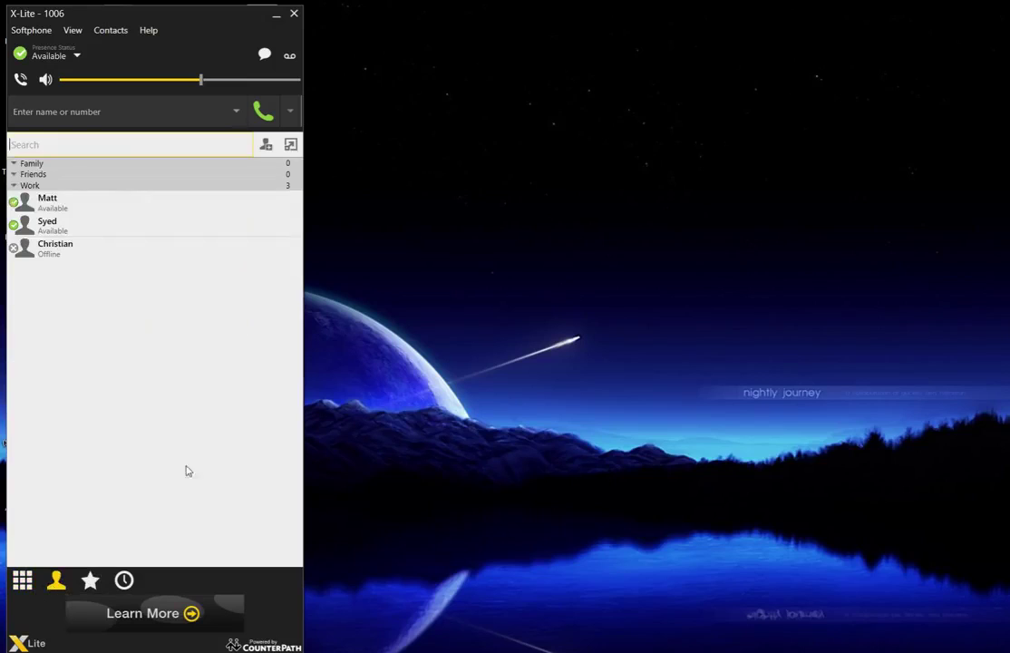
# - Browse favorites and call history, popping history and contacts out into windows and docking them back
pyautogui.click(90, 580)
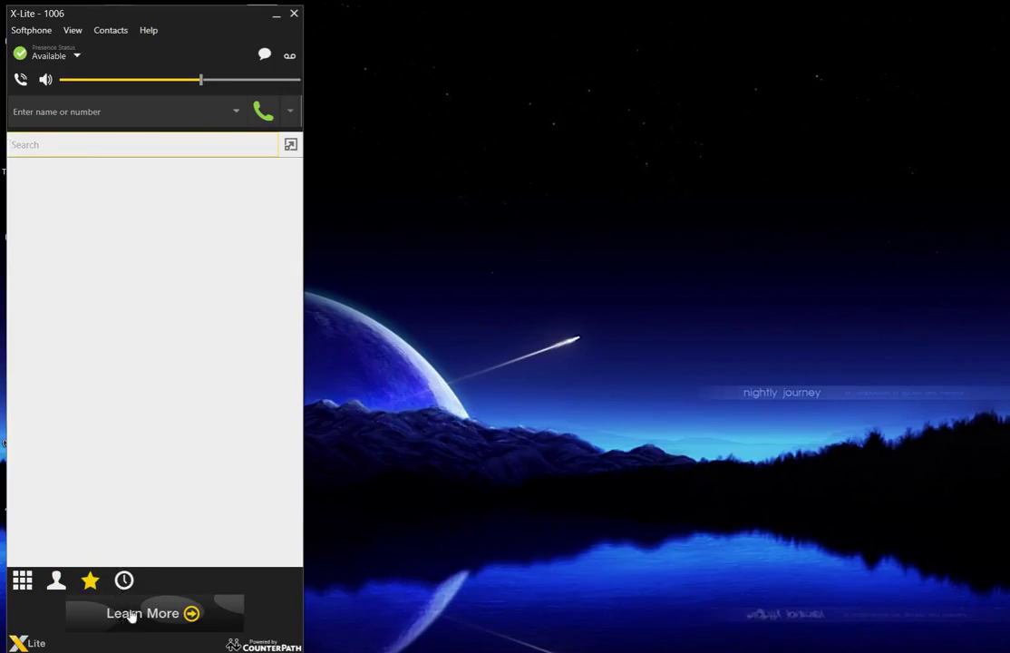
pyautogui.click(125, 583)
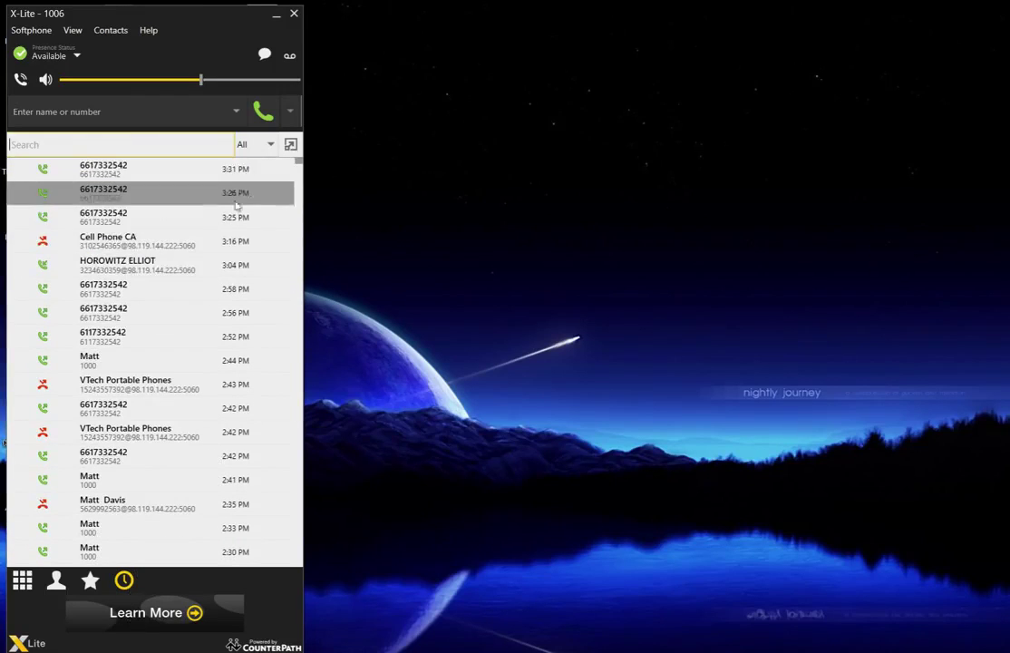
pyautogui.click(290, 145)
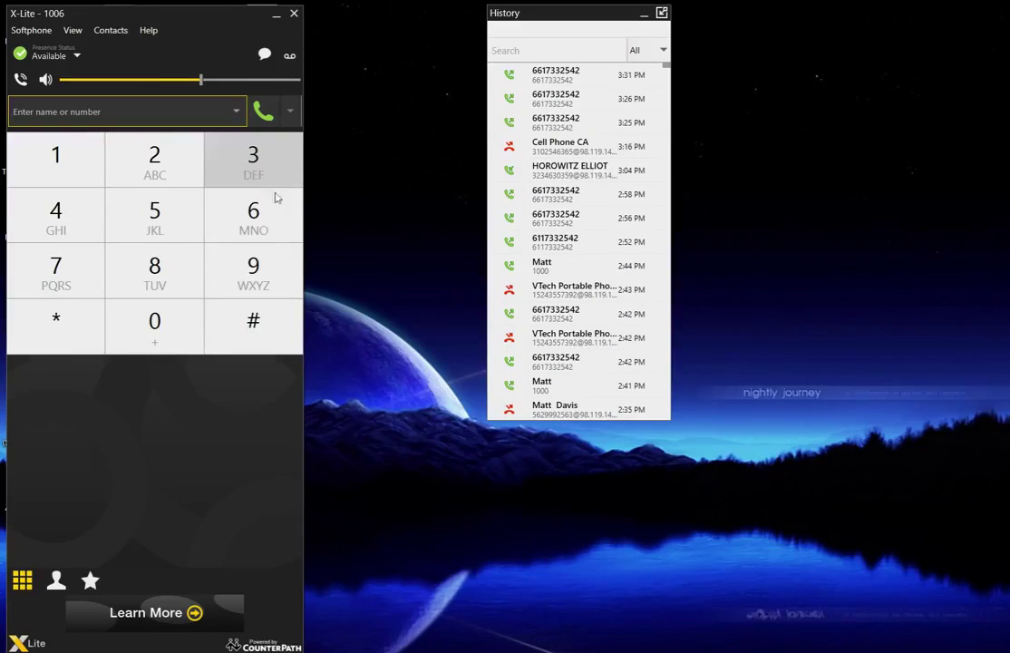
pyautogui.click(56, 582)
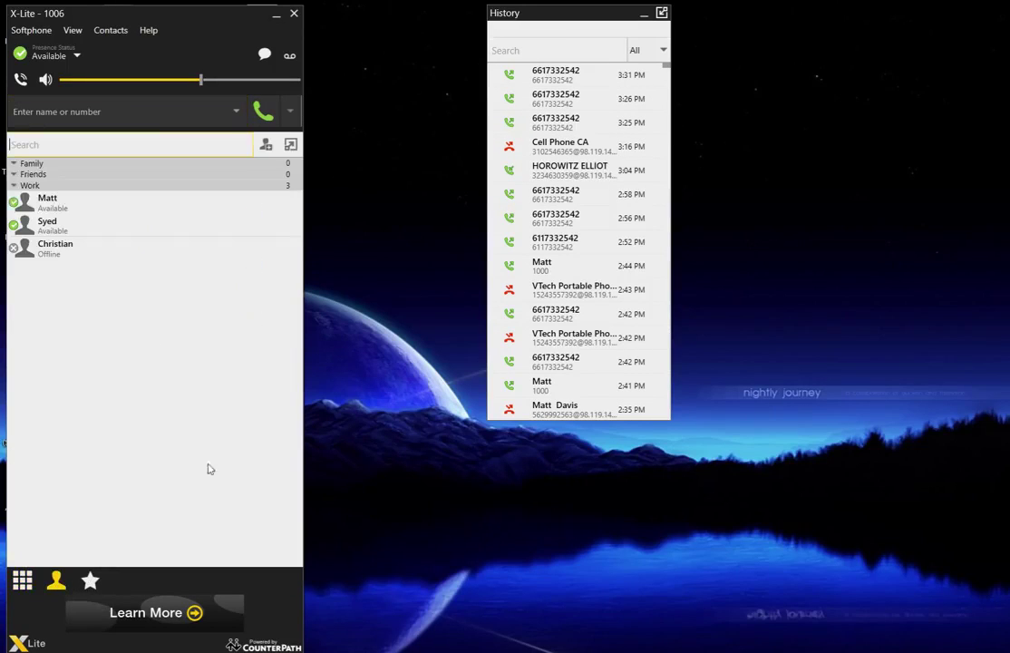
pyautogui.click(290, 145)
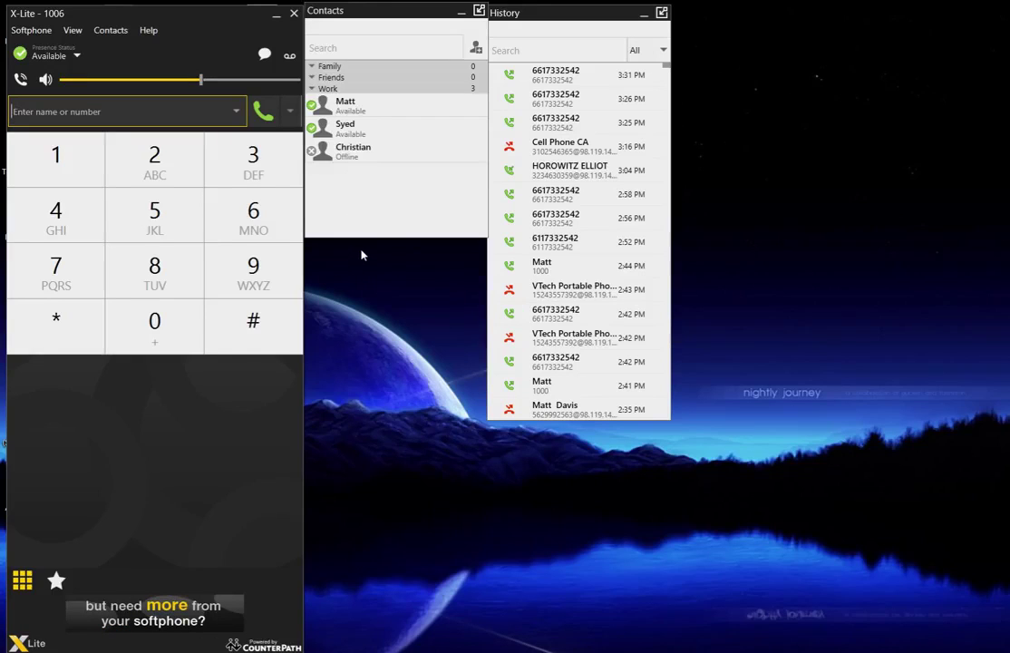
pyautogui.click(479, 11)
pyautogui.click(663, 14)
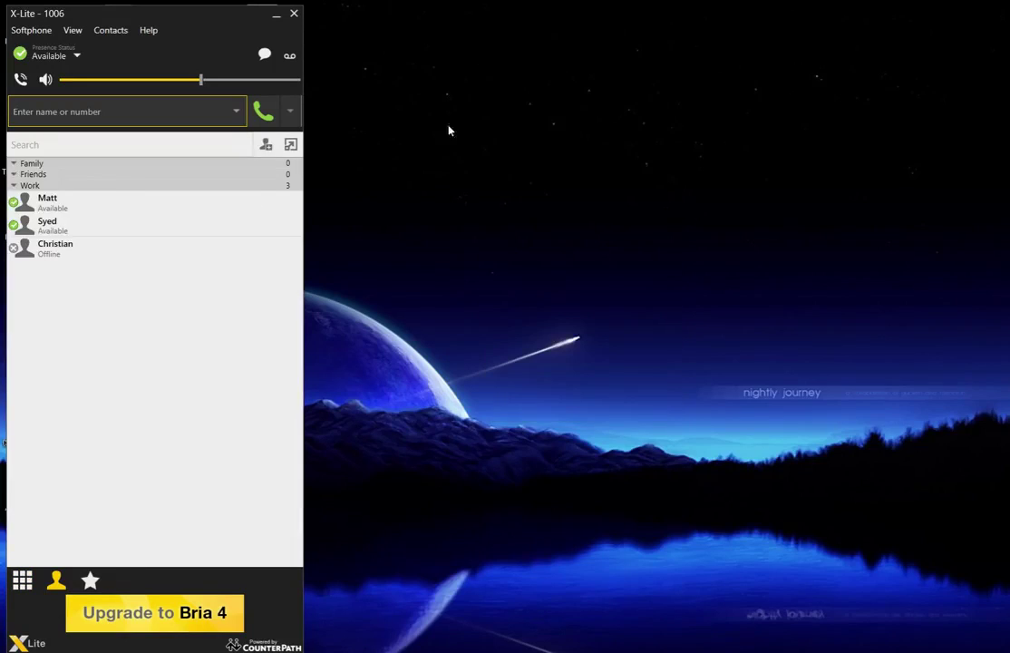
# - Show the dial pad, check presence status leaving it Available, then return to the contacts list
pyautogui.click(23, 582)
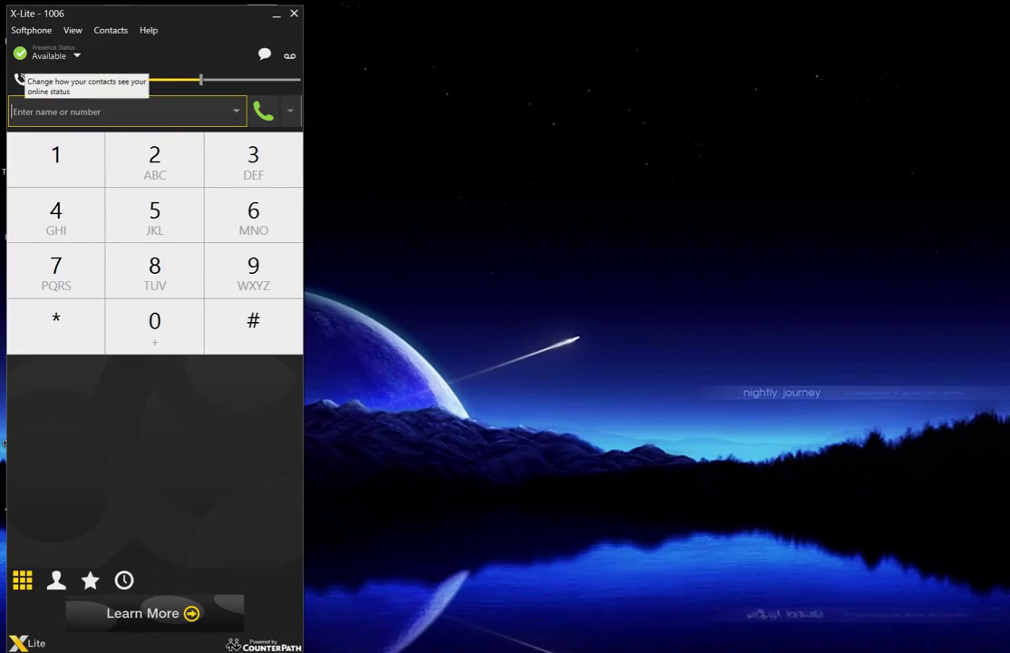
pyautogui.click(78, 57)
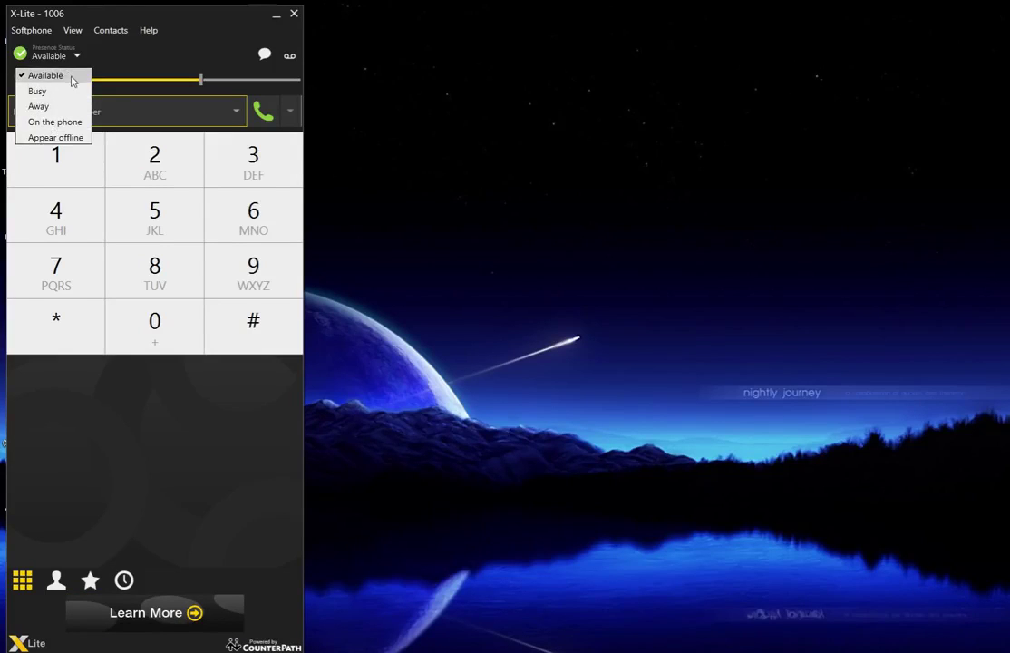
pyautogui.click(187, 59)
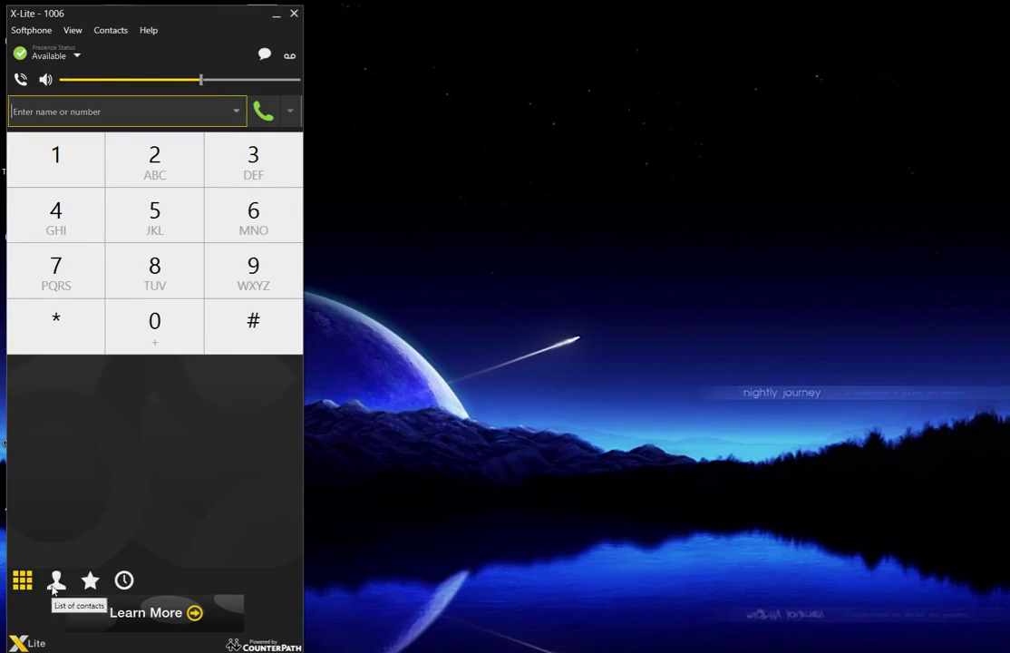
pyautogui.click(55, 581)
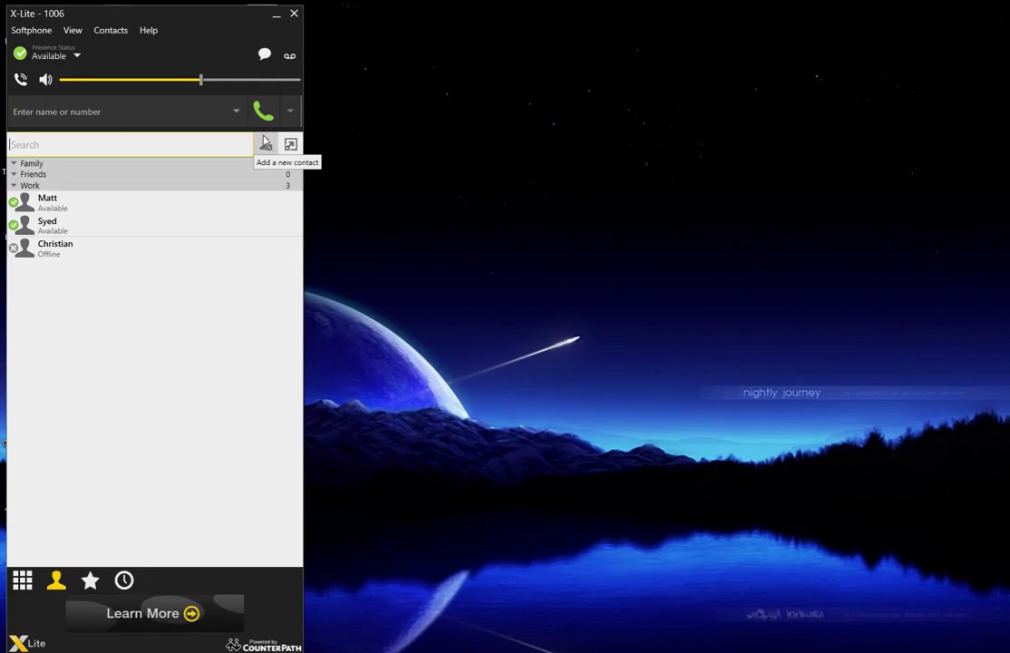
# - Create the new contact group WFIT and start a new contact profile
pyautogui.click(108, 34)
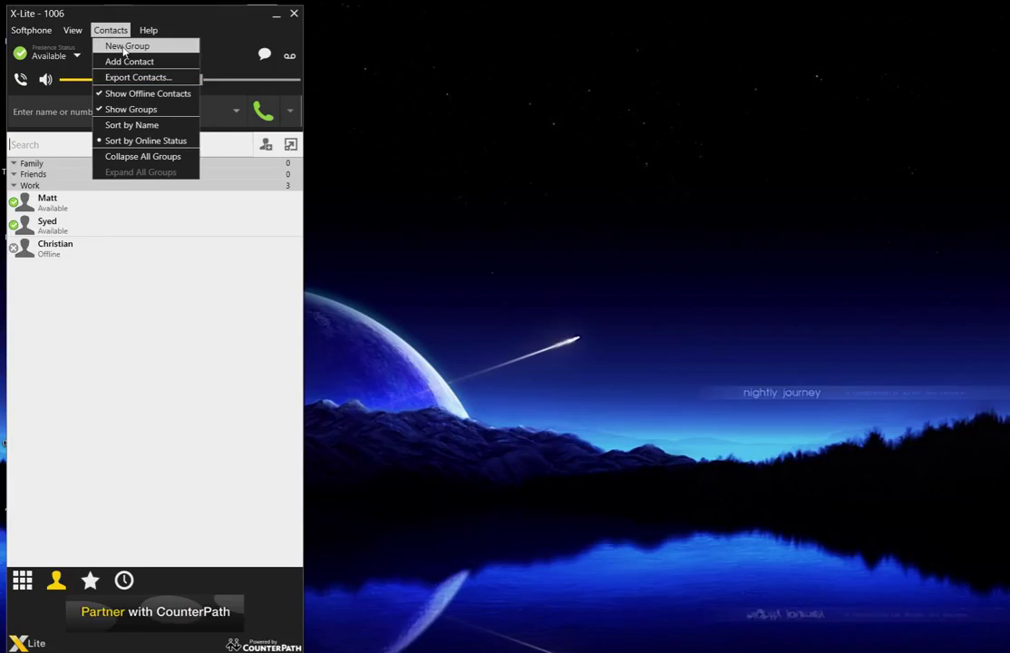
pyautogui.click(124, 49)
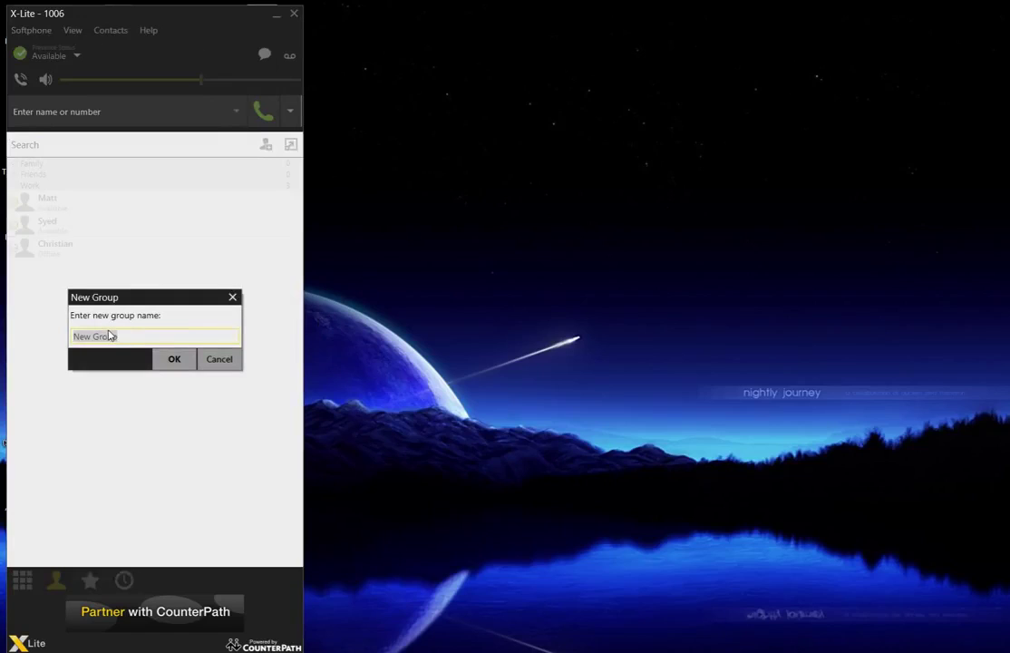
pyautogui.write('WFIT')
pyautogui.press('Return')
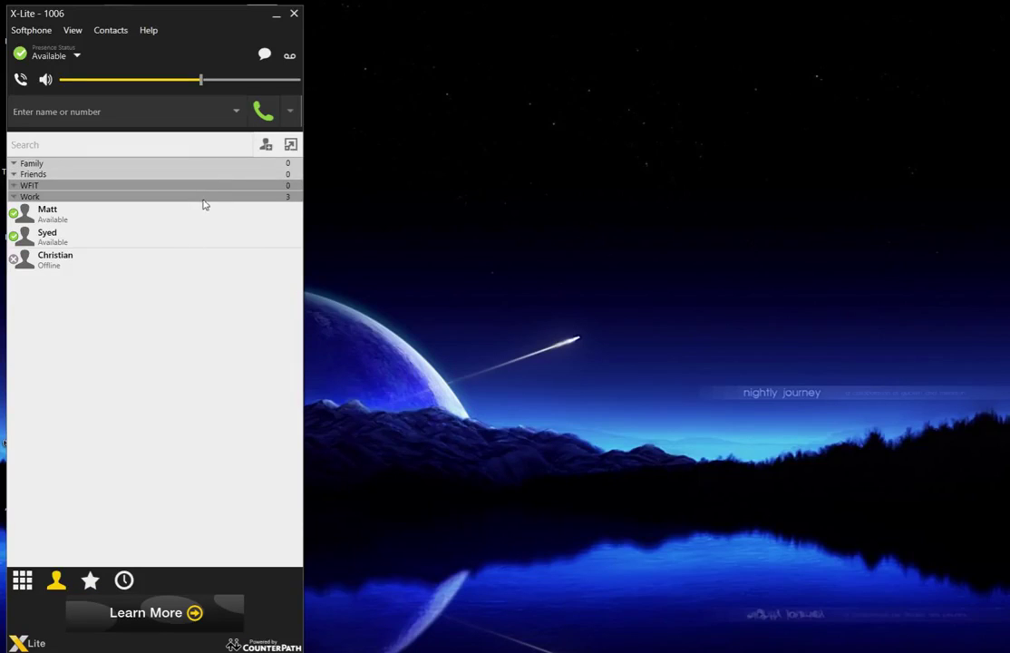
pyautogui.click(268, 147)
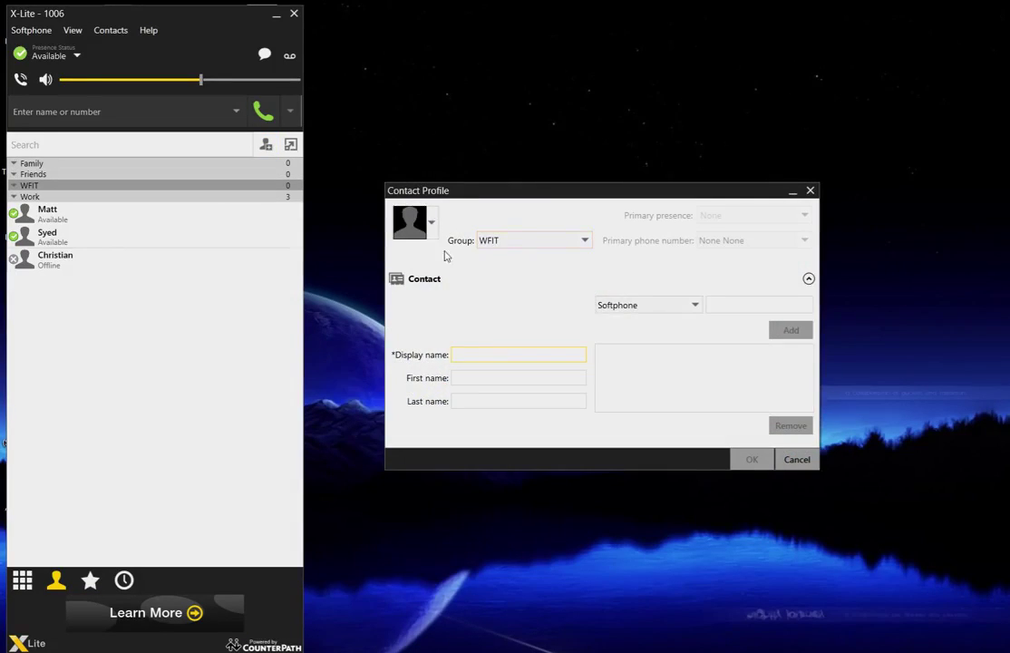
# - Assign the new contact to the WFIT group, enter its display name, and keep Softphone type
pyautogui.moveTo(626, 192); pyautogui.dragTo(621, 146)
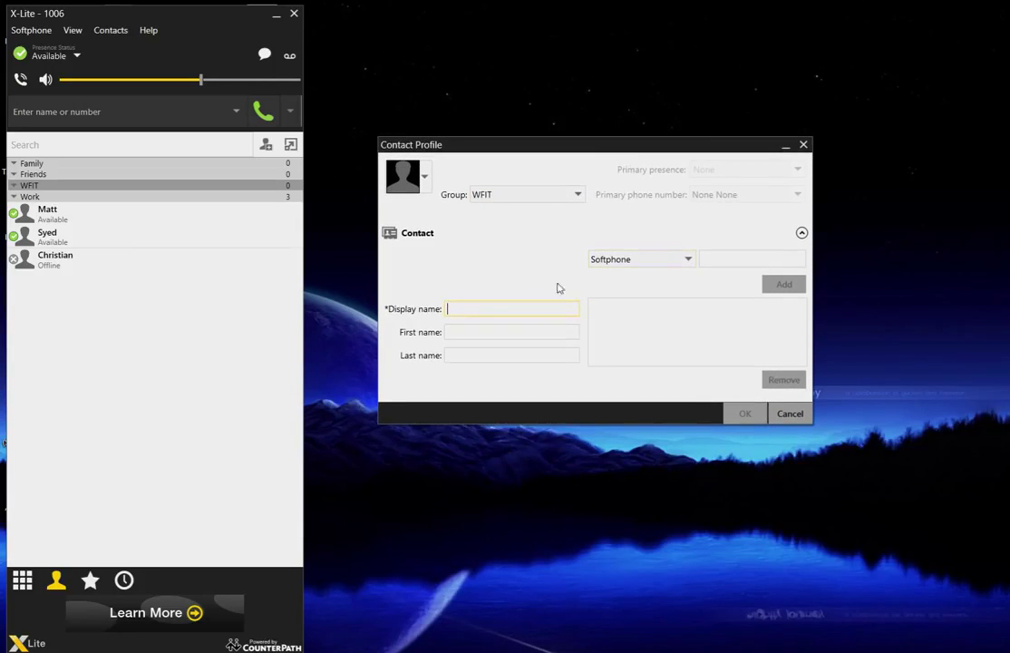
pyautogui.click(497, 194)
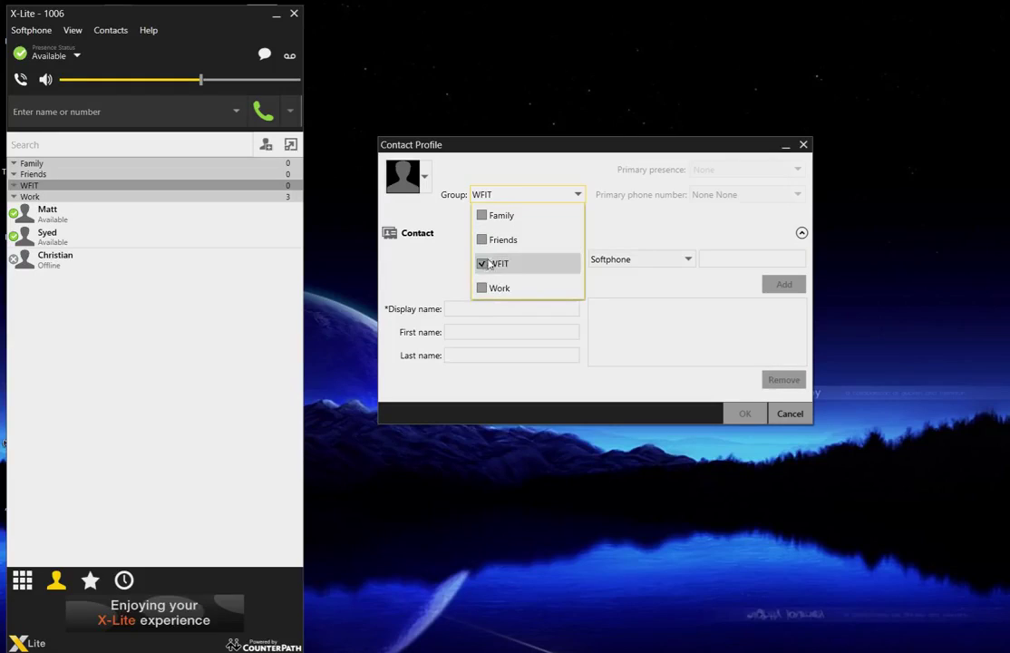
pyautogui.click(650, 234)
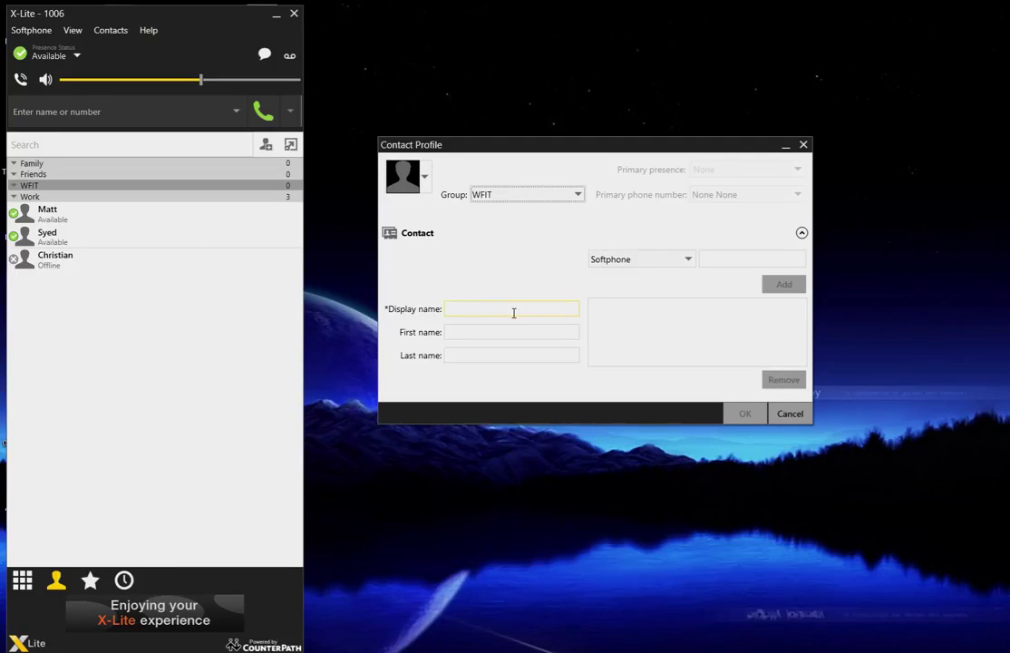
pyautogui.click(515, 306)
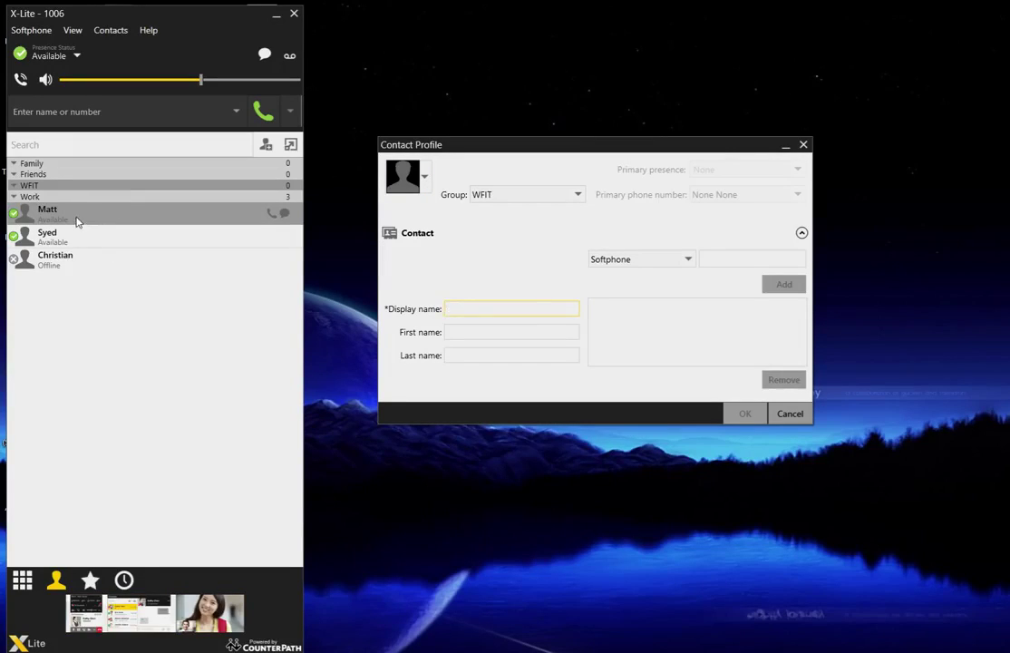
pyautogui.write('M')
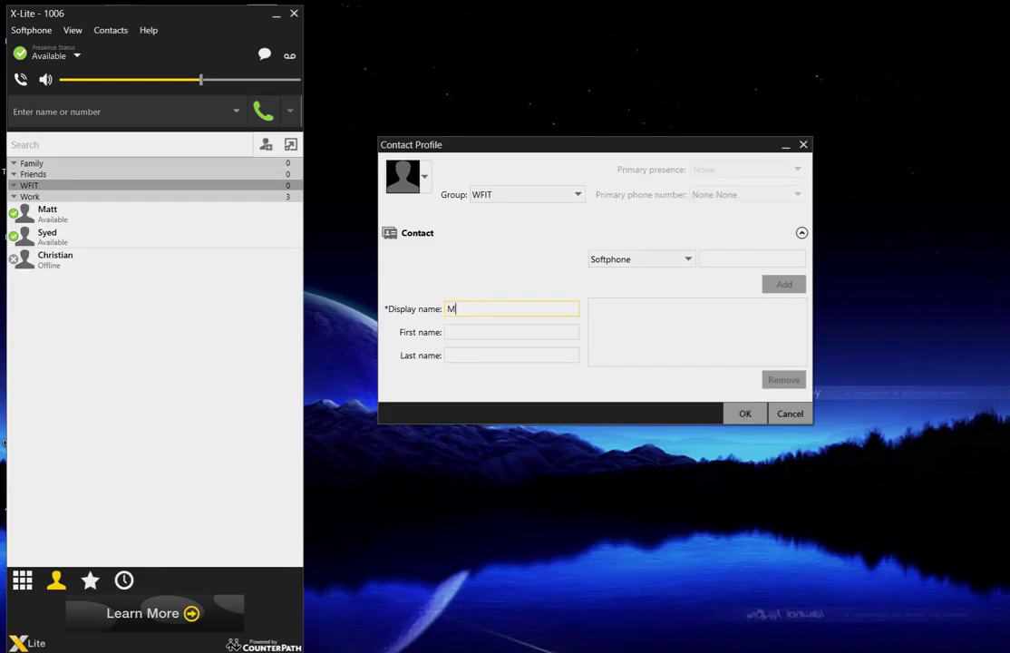
pyautogui.write('Att')
pyautogui.click(687, 262)
pyautogui.click(684, 264)
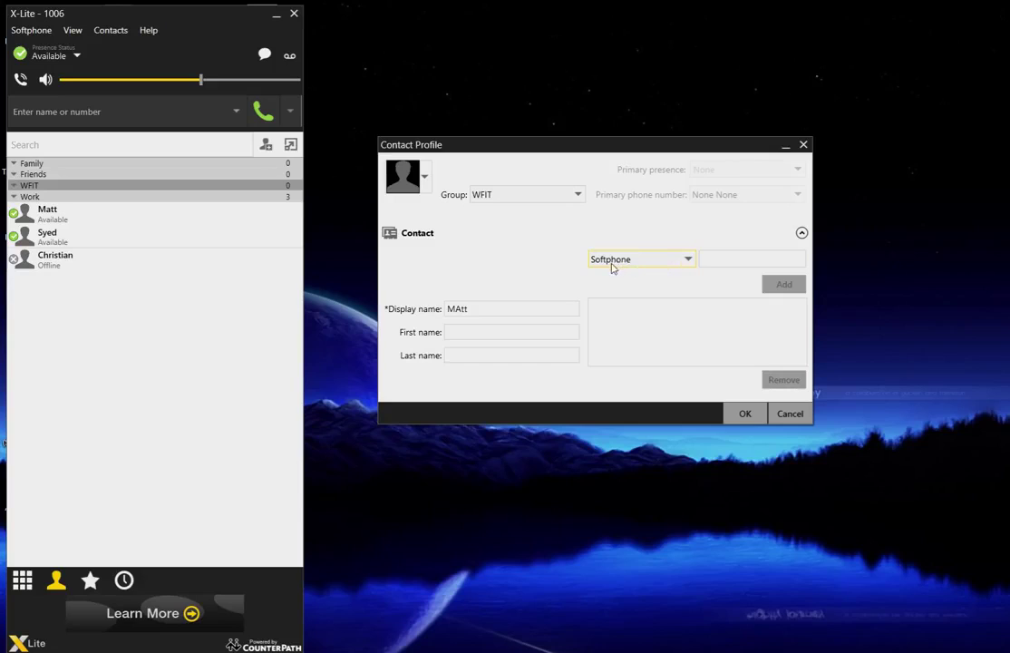
# - Add a softphone number, recheck the phone type, then cancel the profile without saving
pyautogui.click(705, 258)
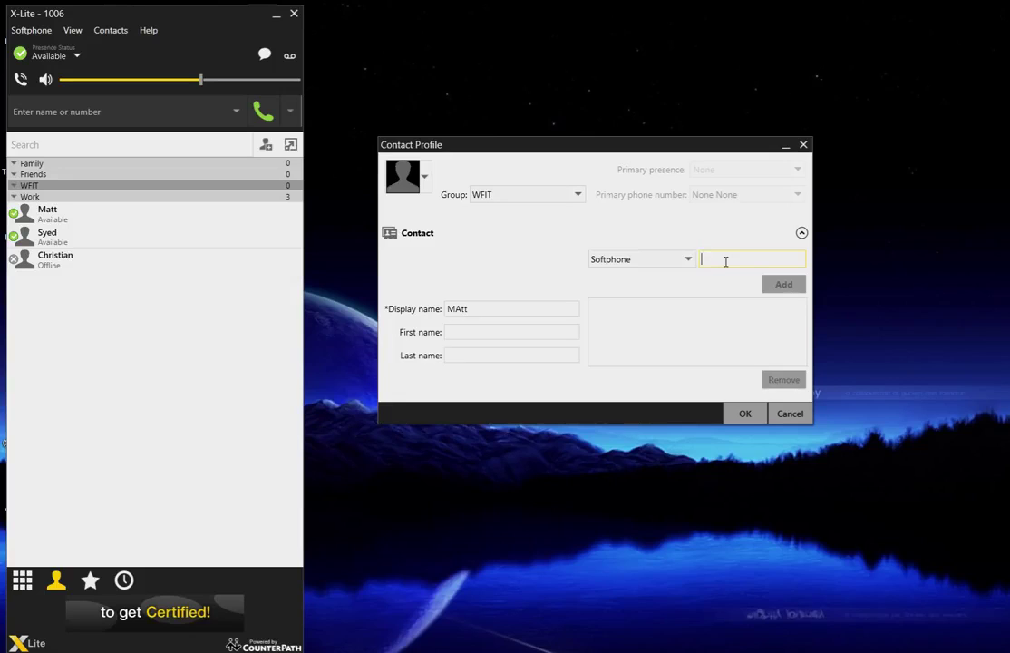
pyautogui.write('10')
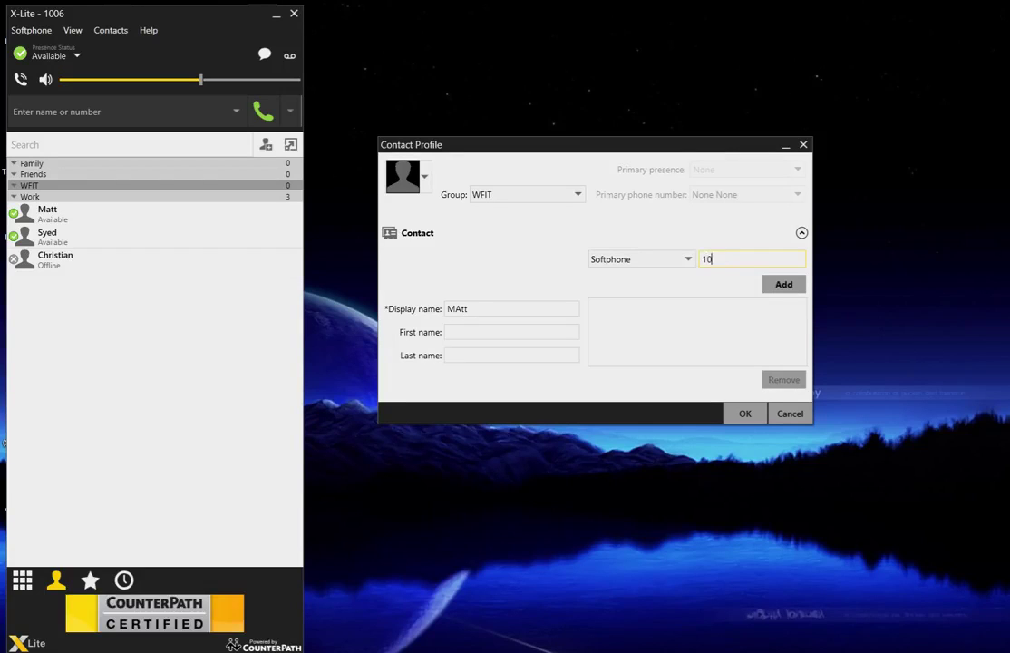
pyautogui.write('2')
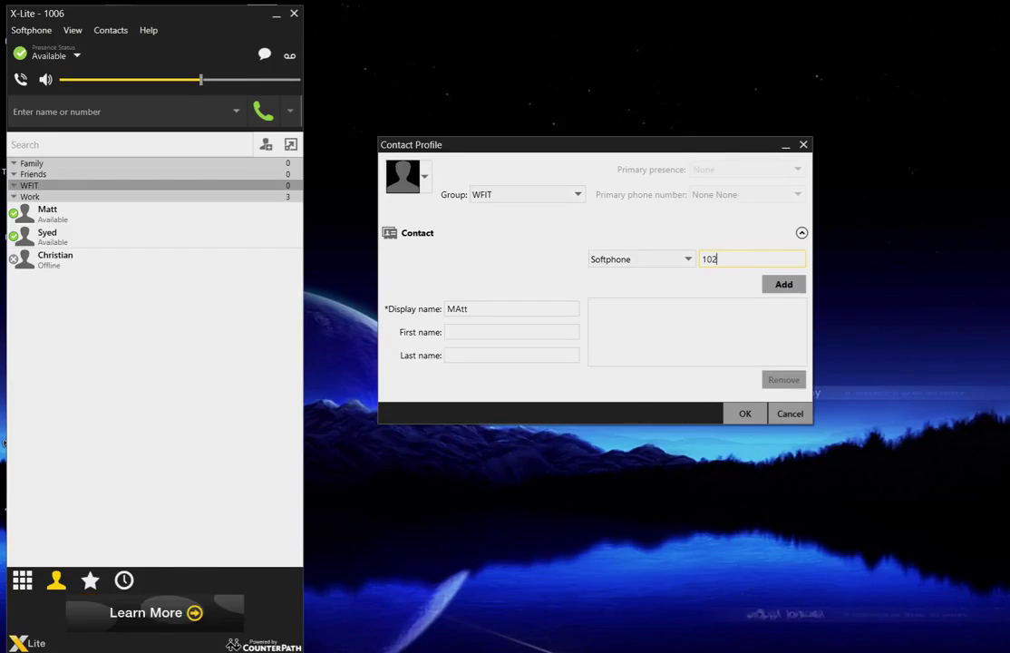
pyautogui.write('000')
pyautogui.click(784, 284)
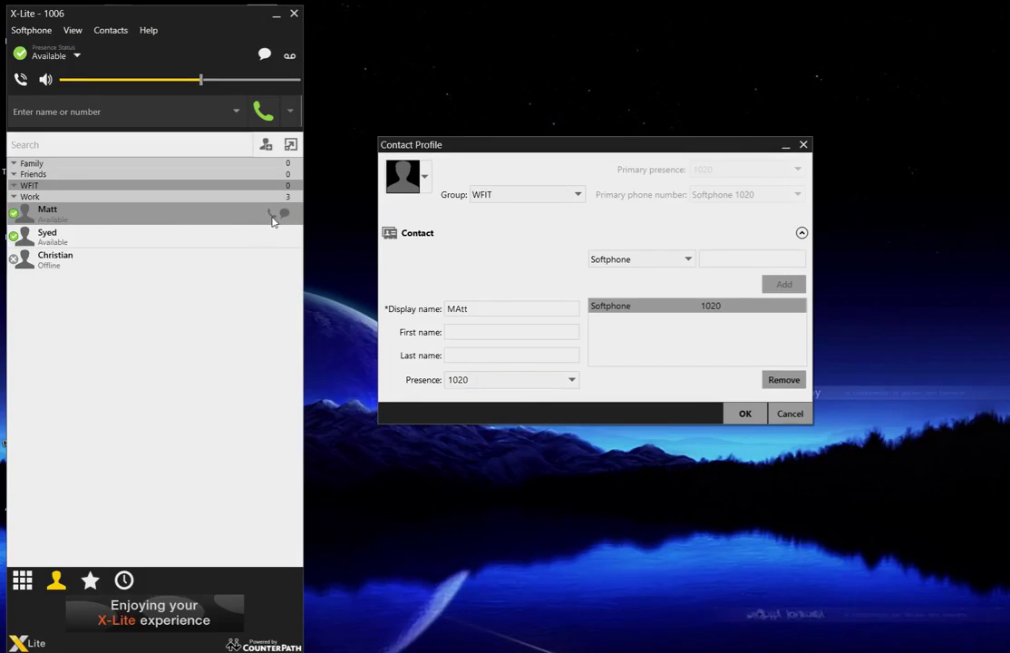
pyautogui.click(722, 258)
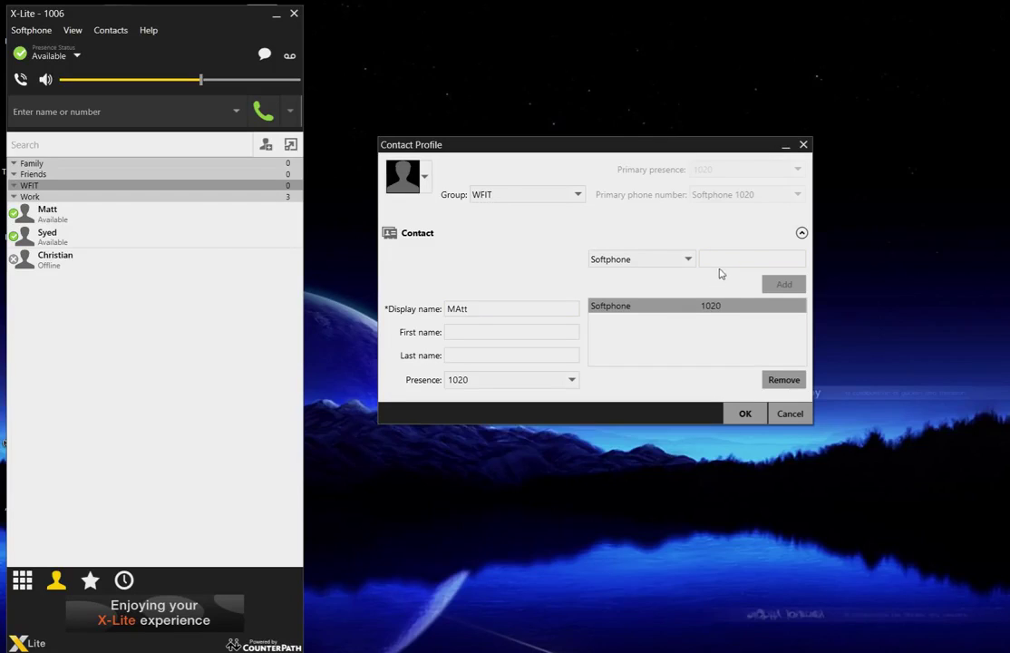
pyautogui.click(688, 259)
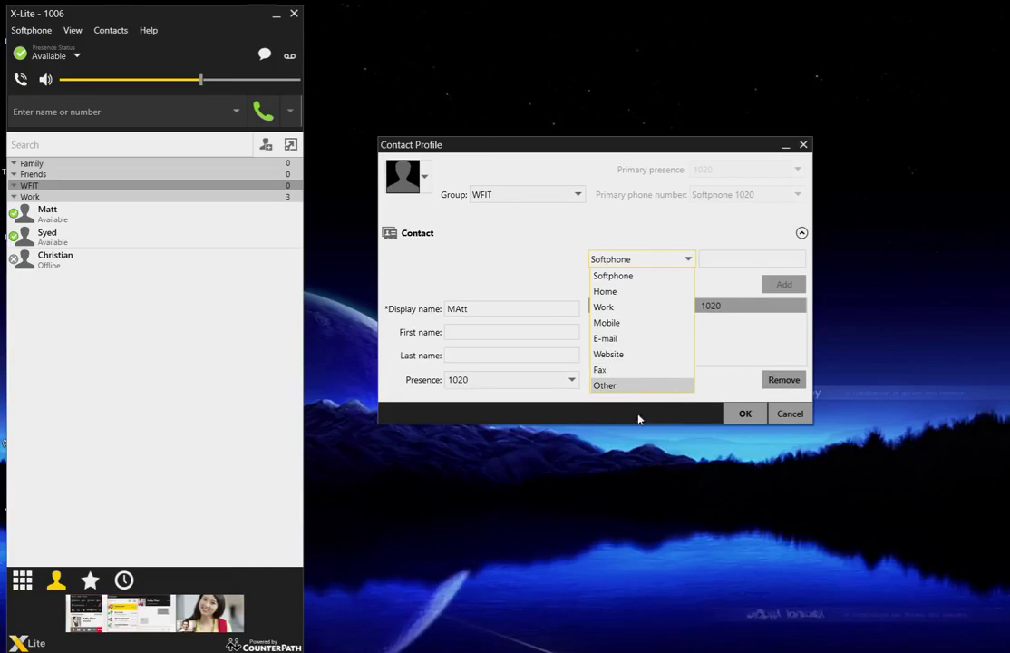
pyautogui.click(735, 353)
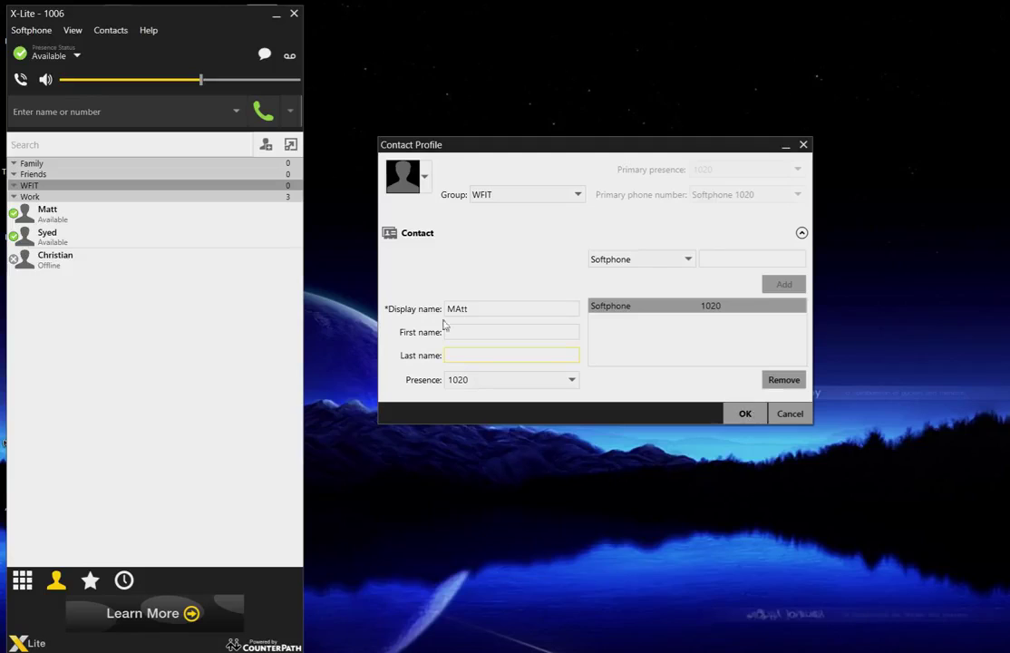
pyautogui.click(804, 415)
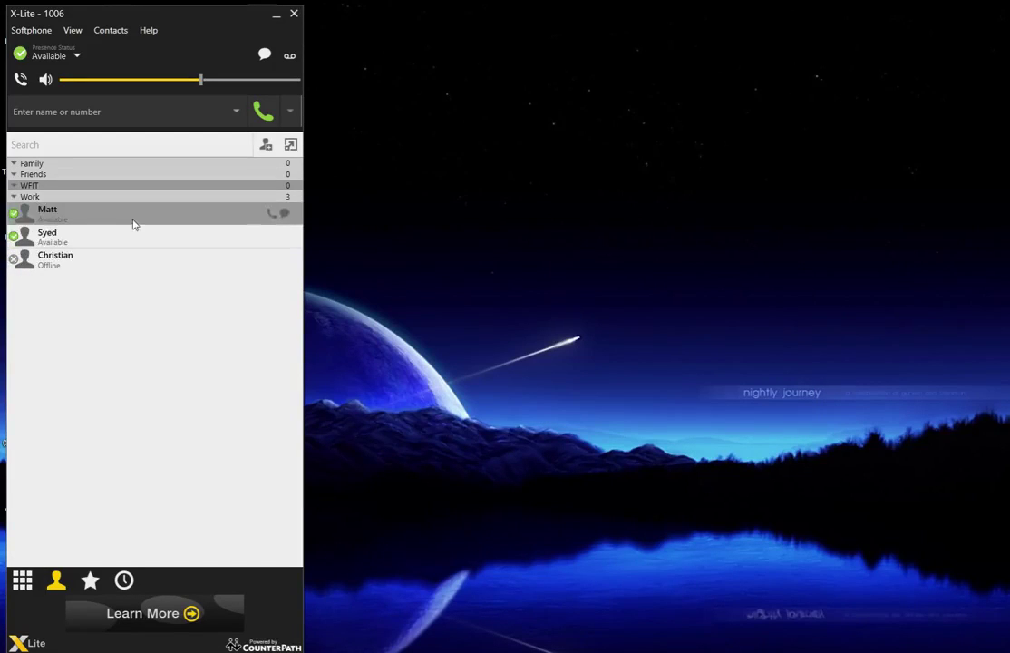
# - View the contact's card, close it, and switch the contacts list to the dialpad
pyautogui.moveTo(133, 224)
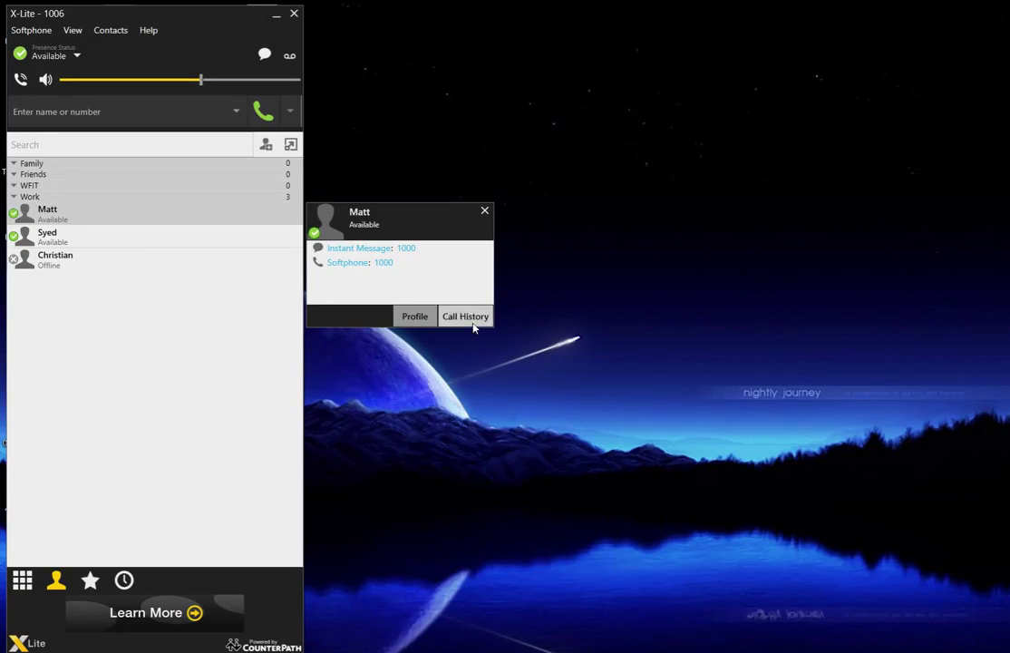
pyautogui.click(484, 211)
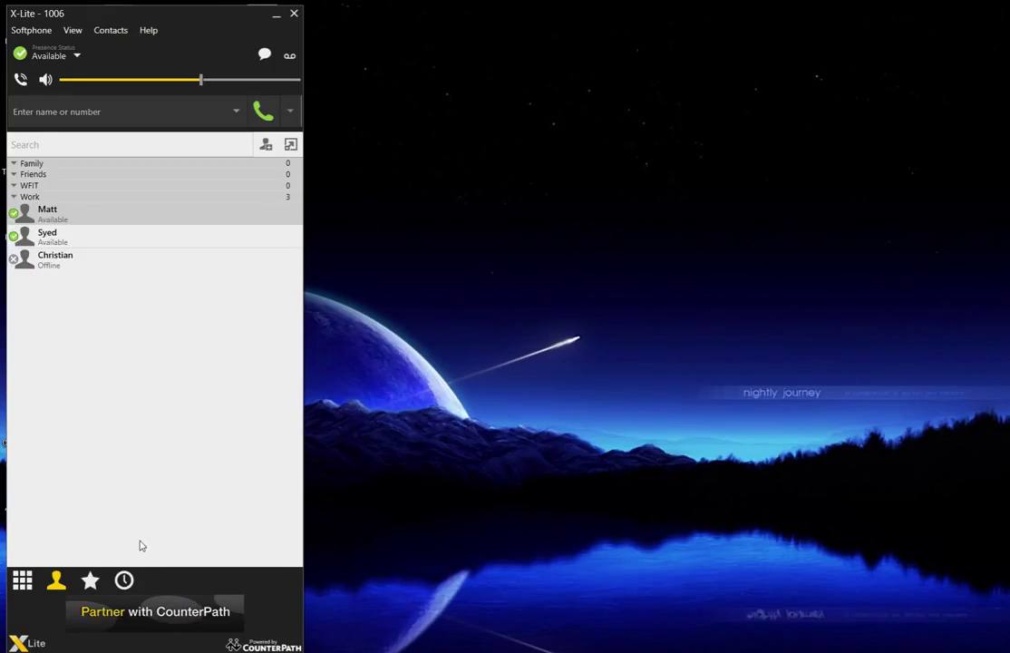
pyautogui.click(25, 580)
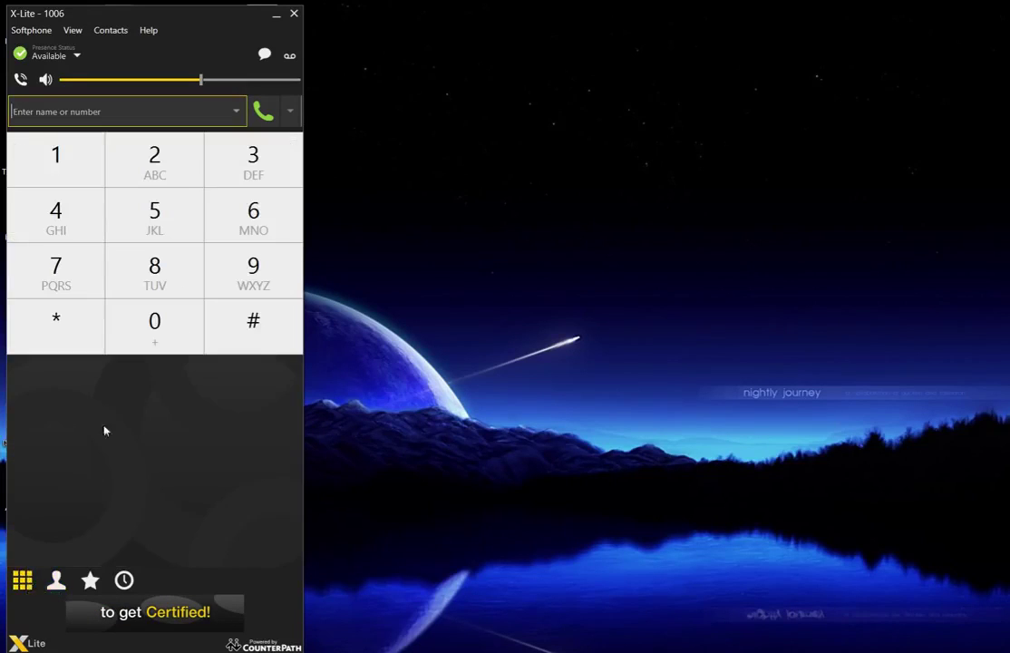
# - Dial the ten-digit number on the dialpad keys and place the call
pyautogui.click(238, 223)
pyautogui.click(243, 216)
pyautogui.click(43, 171)
pyautogui.click(55, 263)
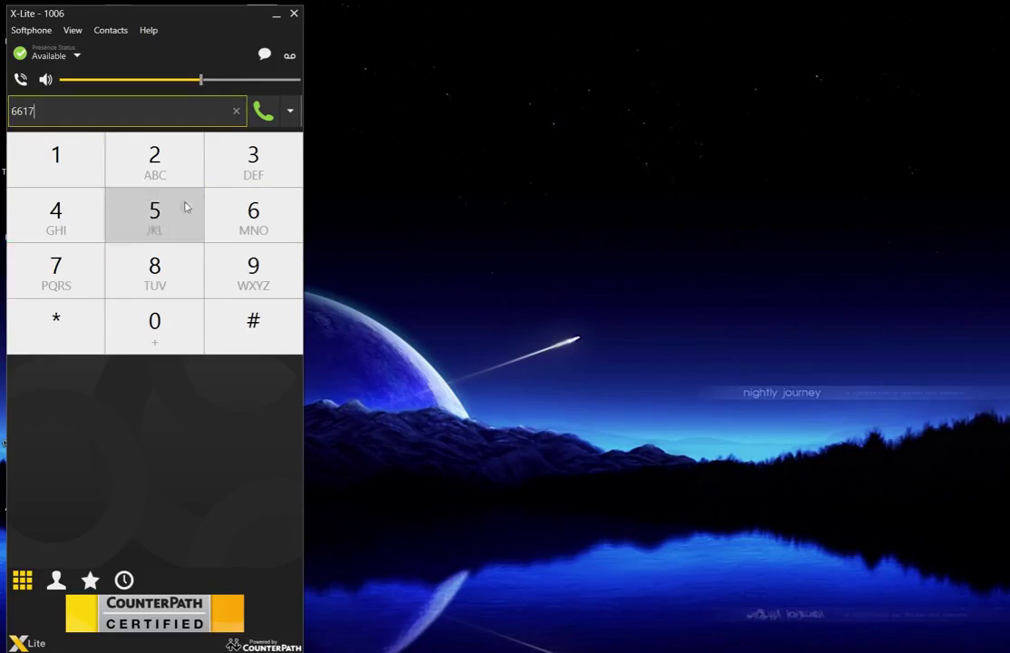
pyautogui.click(247, 161)
pyautogui.click(247, 161)
pyautogui.click(154, 161)
pyautogui.click(185, 208)
pyautogui.click(54, 214)
pyautogui.click(123, 179)
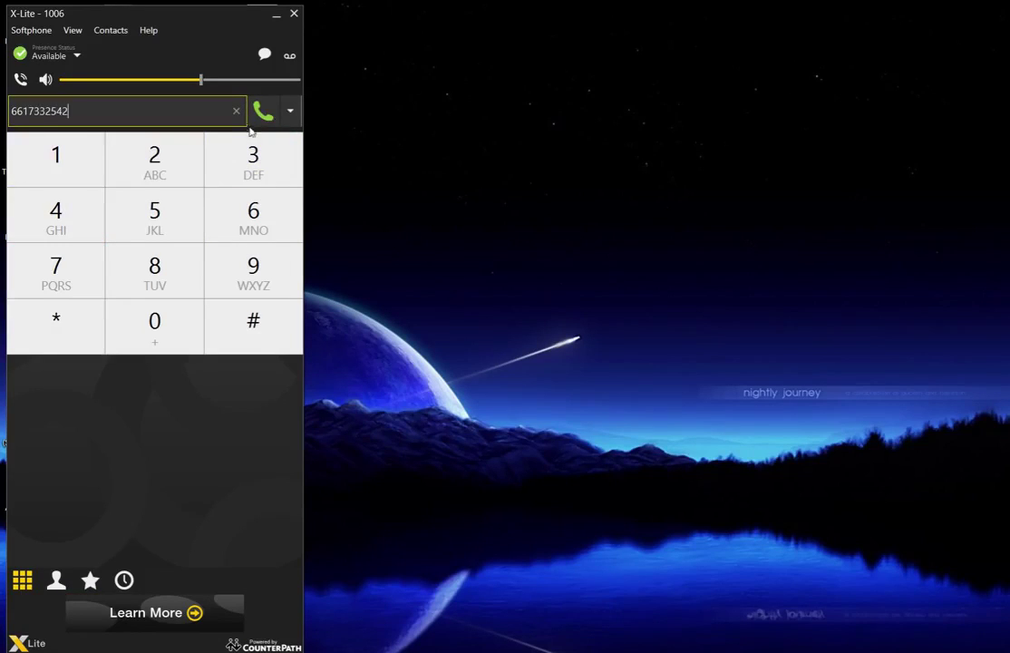
pyautogui.click(261, 112)
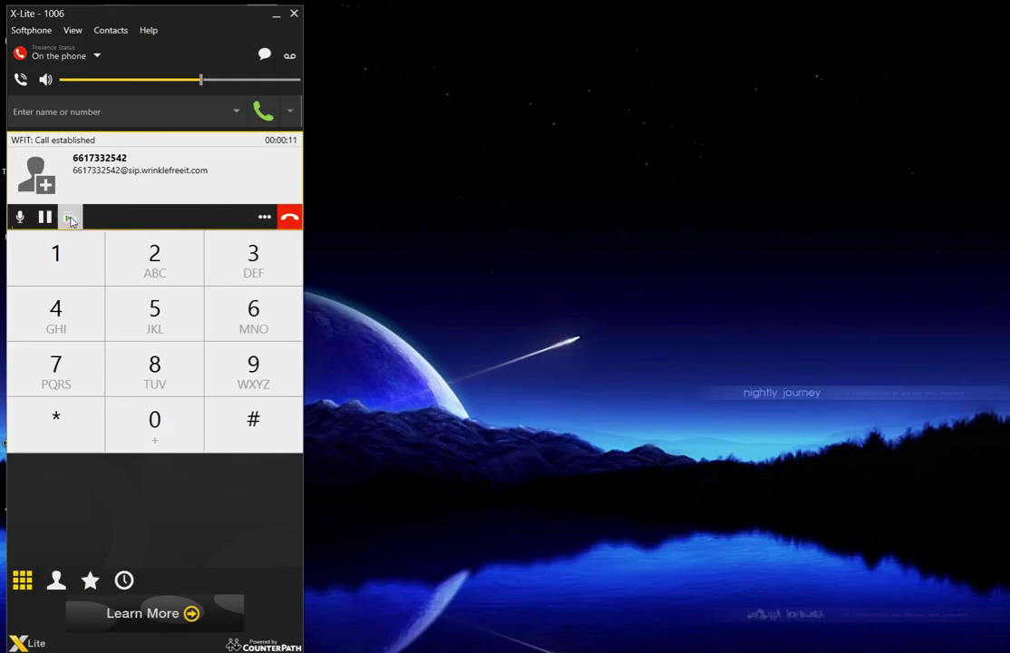
pyautogui.click(19, 221)
pyautogui.click(19, 220)
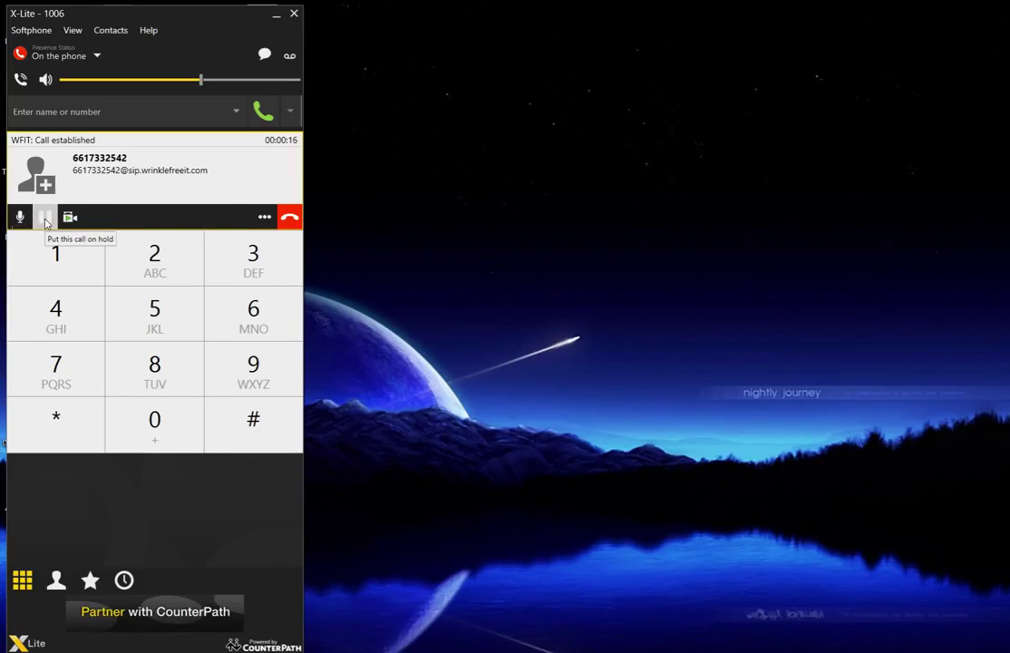
pyautogui.click(46, 219)
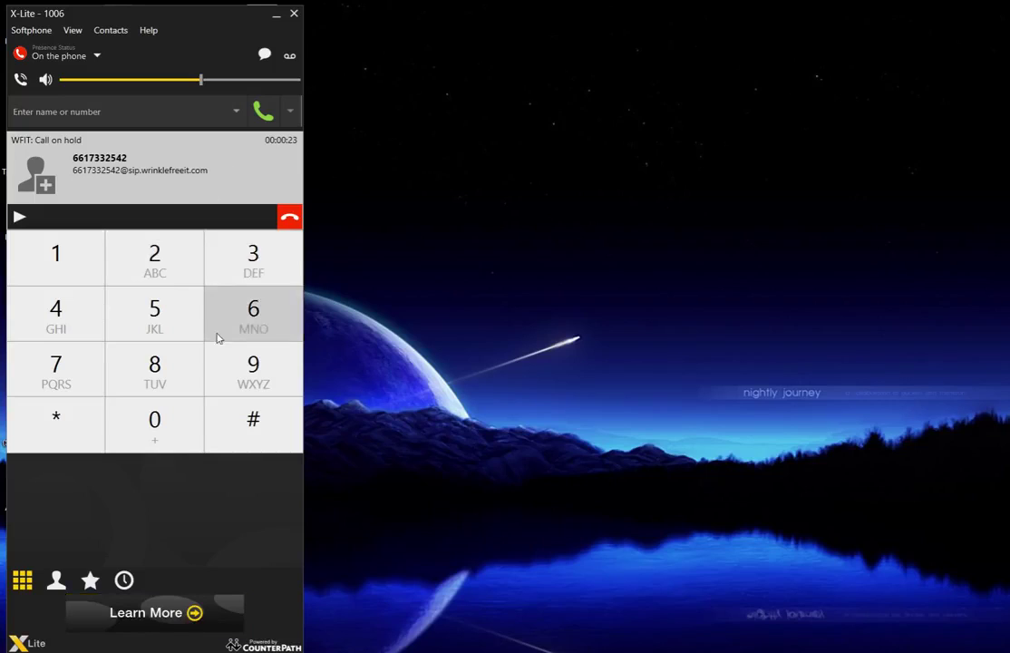
pyautogui.click(21, 223)
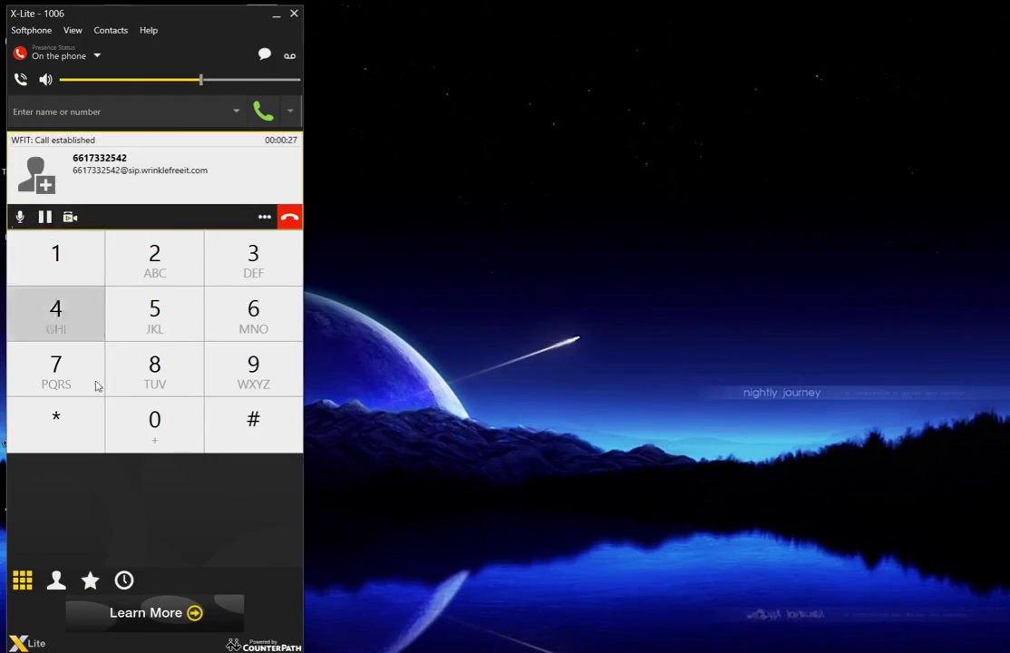
pyautogui.click(70, 218)
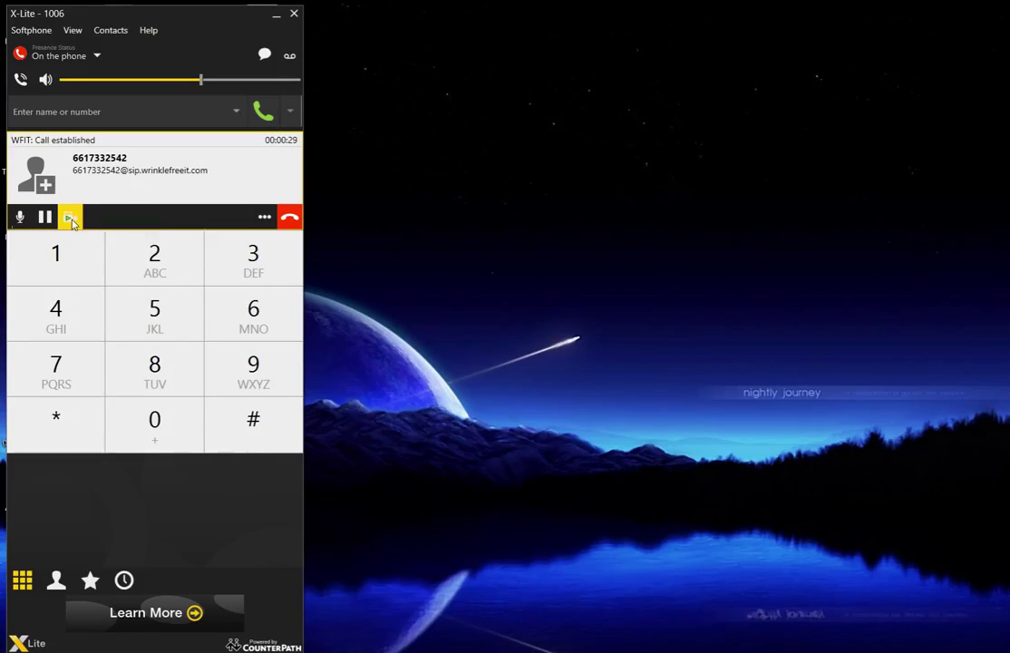
pyautogui.click(194, 367)
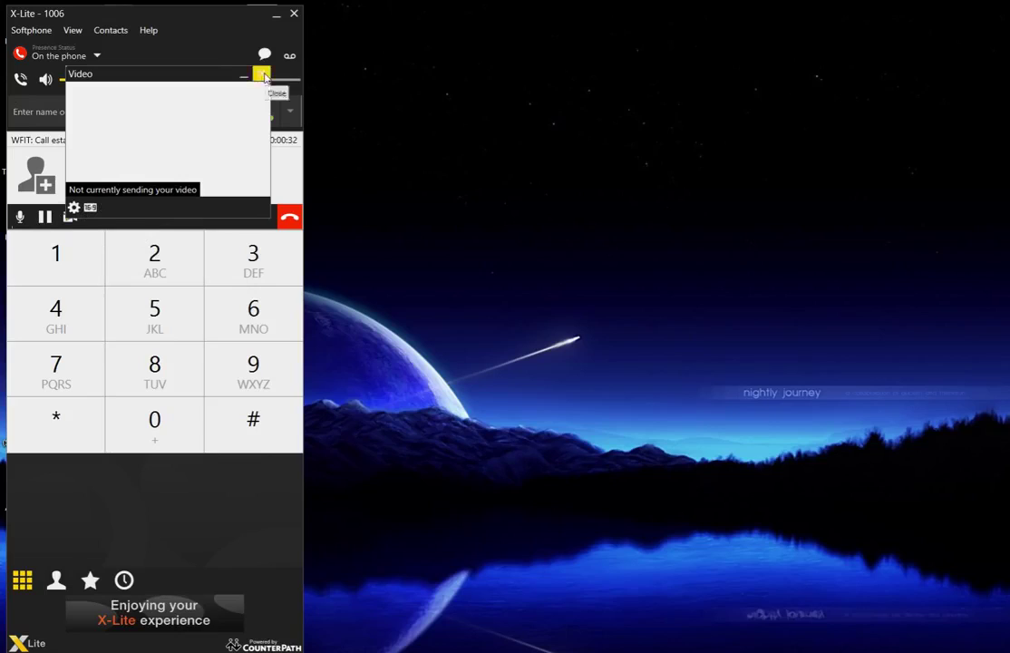
pyautogui.click(261, 74)
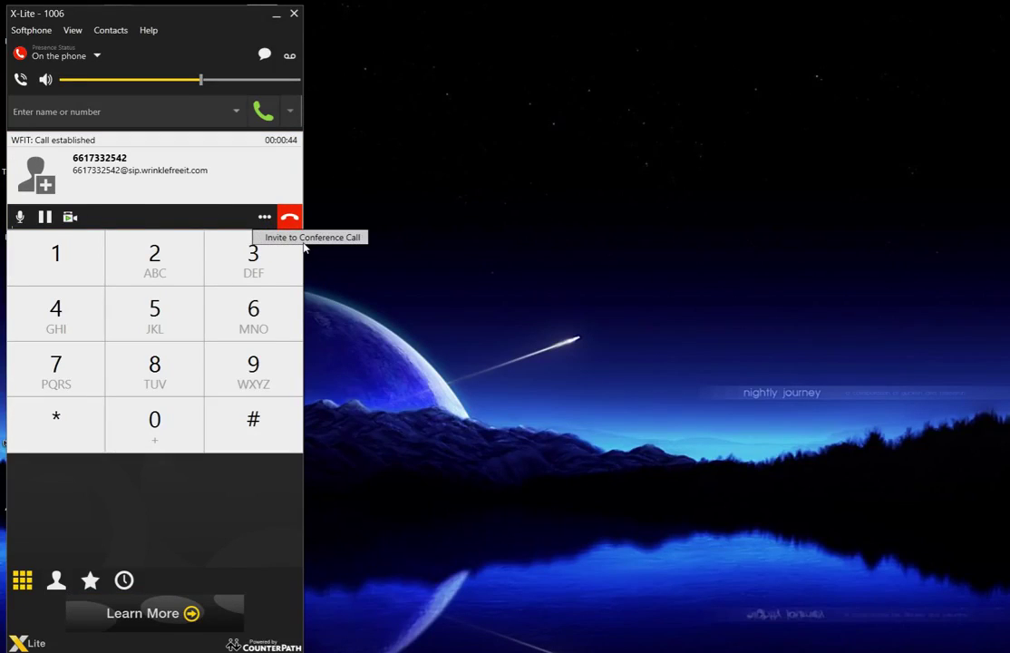
# - Hold the current call and dial the same number again, correcting a mistyped digit
pyautogui.click(165, 207)
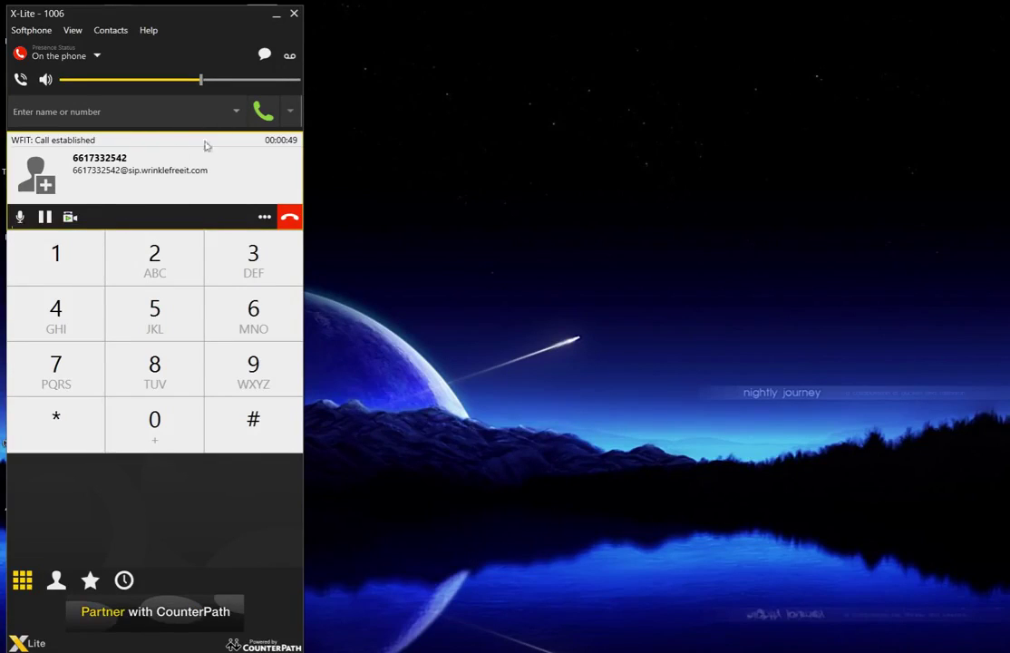
pyautogui.click(45, 216)
pyautogui.click(136, 112)
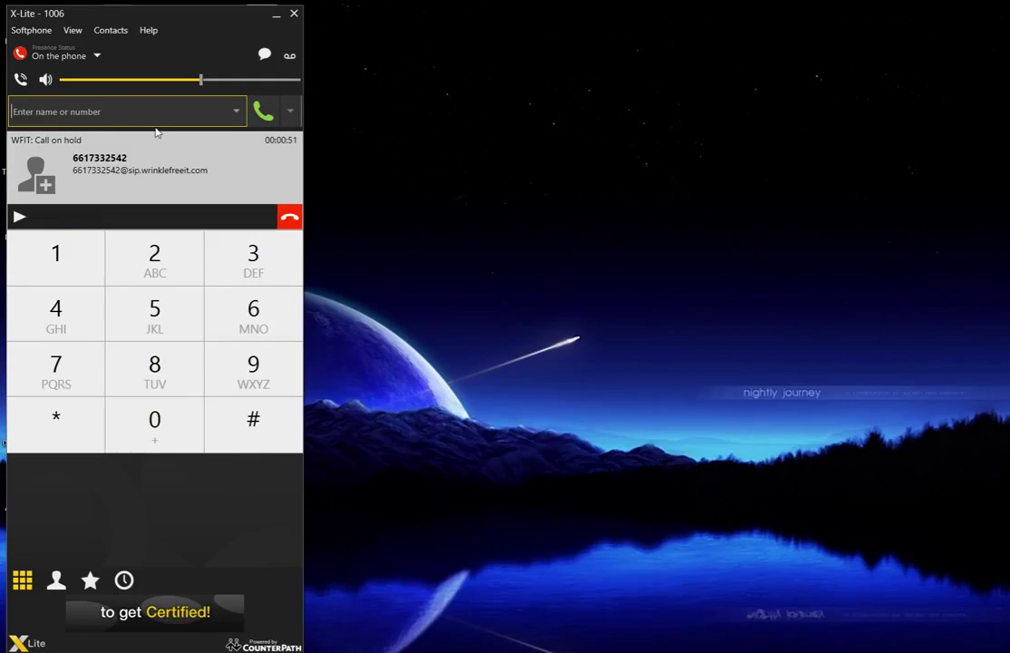
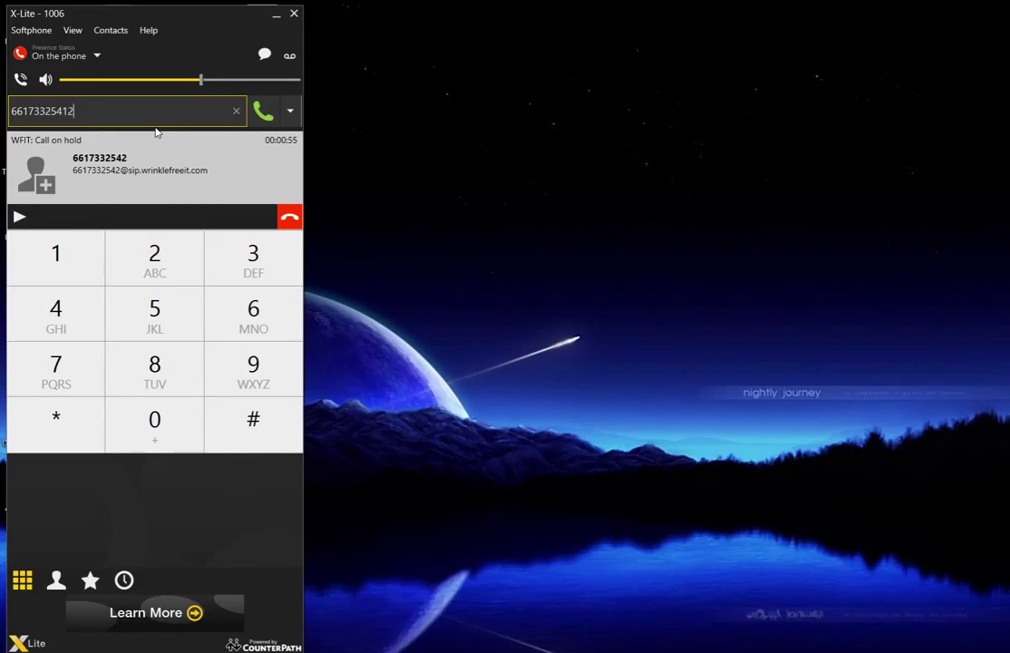
pyautogui.press('Return')
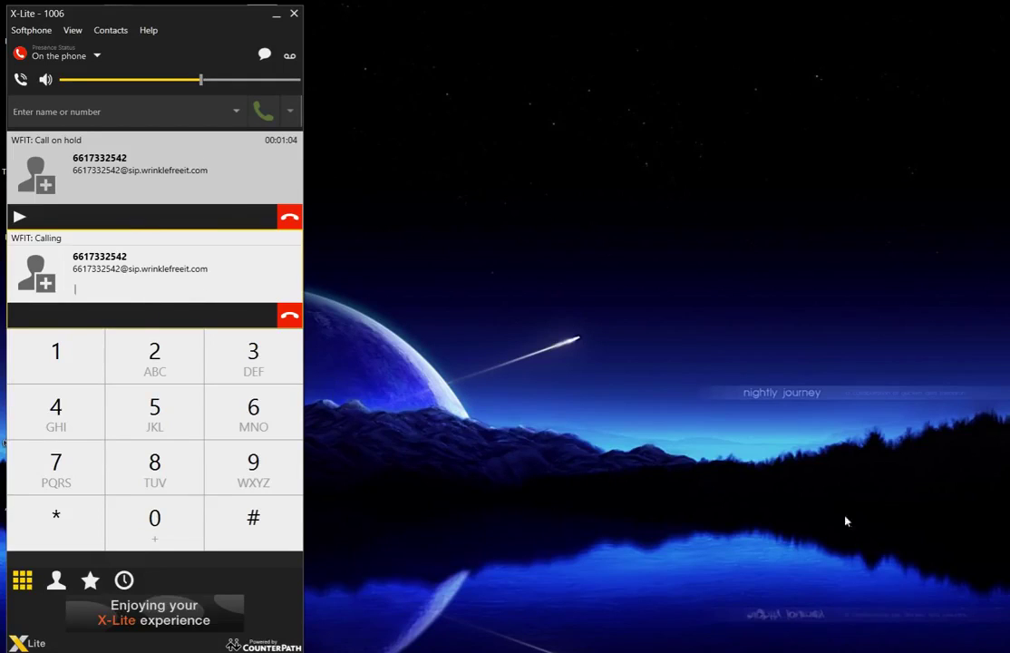
# - Merge the held call and the new call into a conference via more options
pyautogui.click(135, 120)
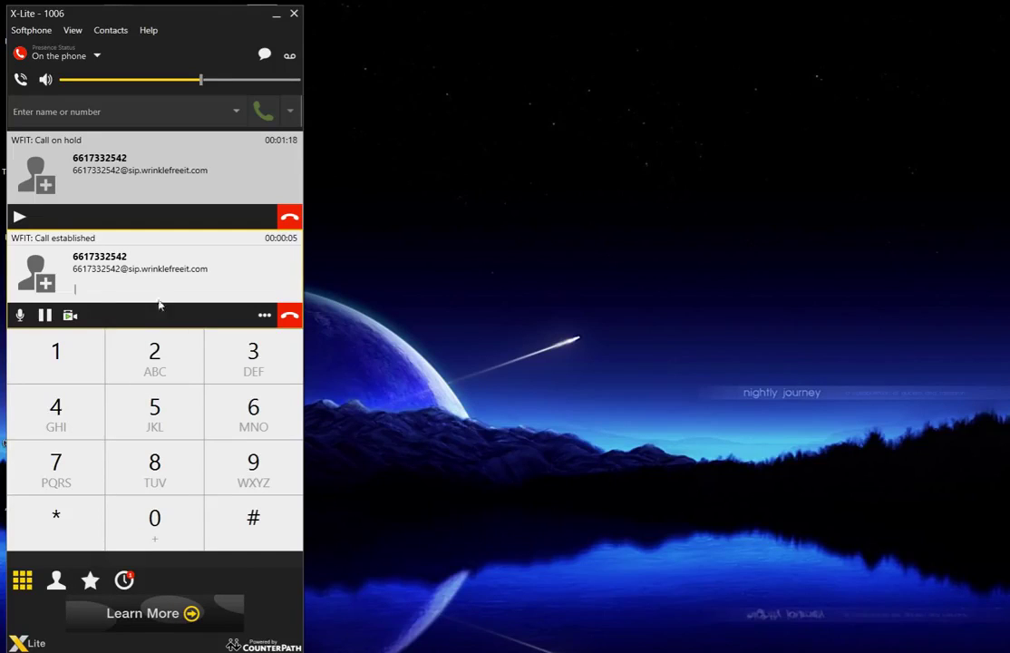
pyautogui.click(264, 318)
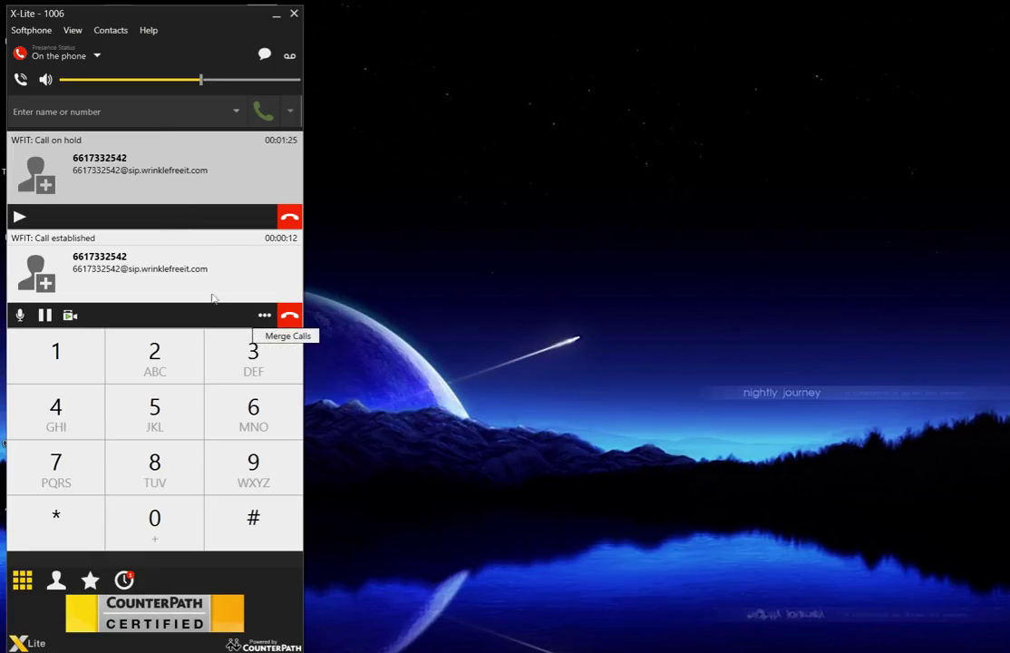
pyautogui.click(272, 342)
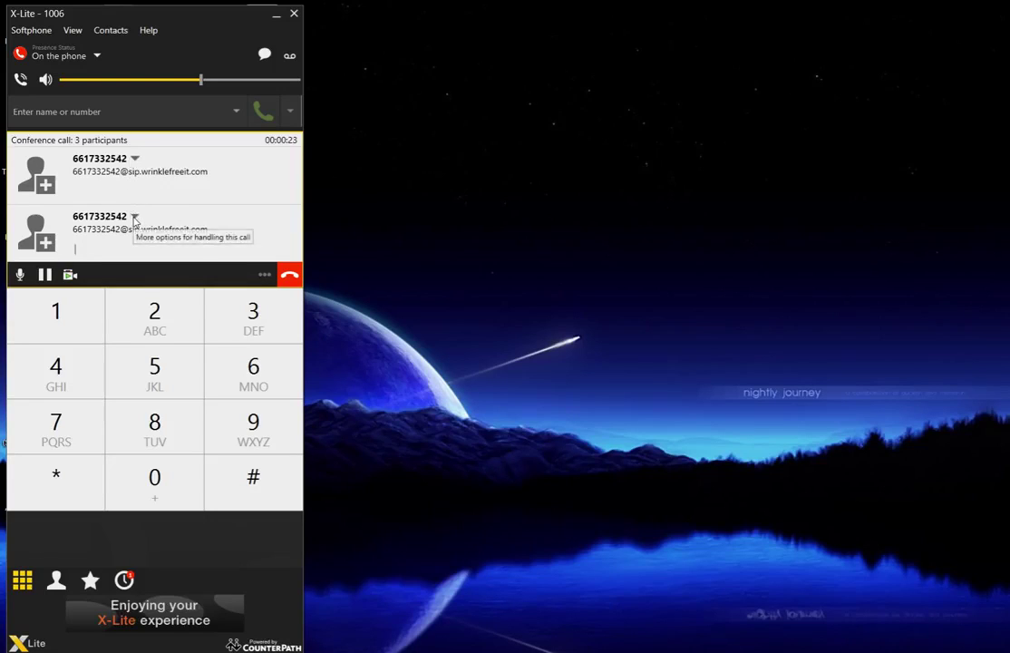
# - Separate the first participant from the conference, leaving one active and one held call
pyautogui.click(135, 160)
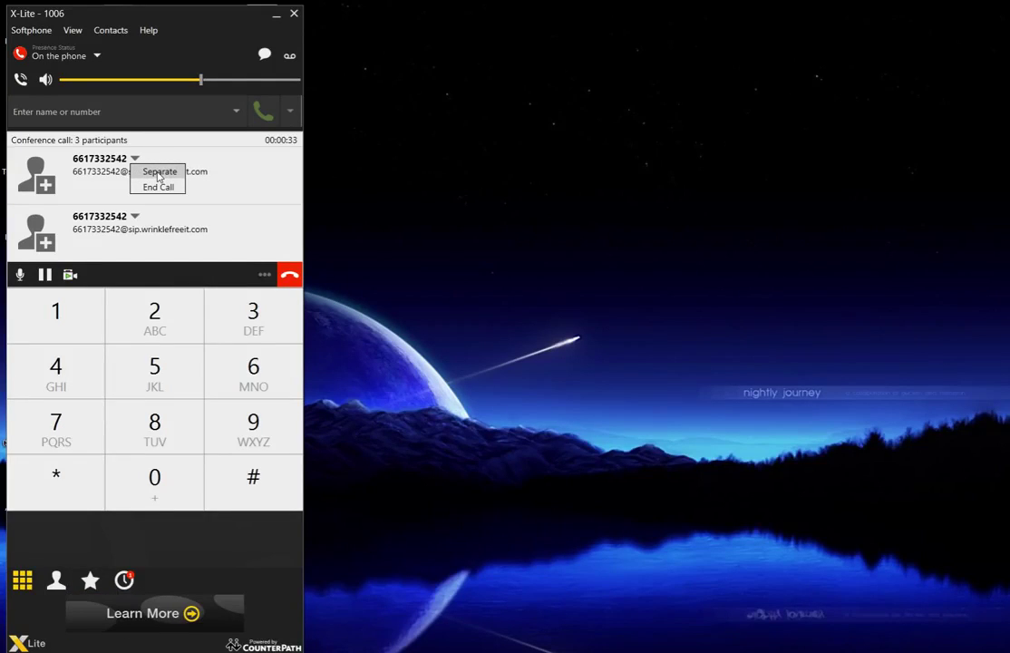
pyautogui.click(159, 172)
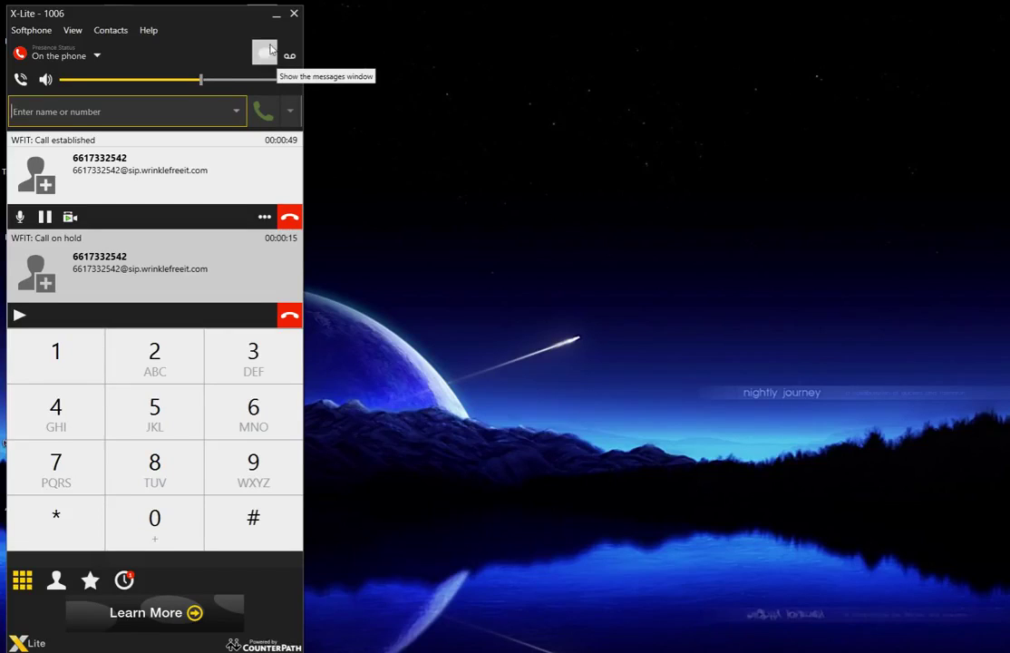
# - Open the empty Messages window, then close it again
pyautogui.click(266, 56)
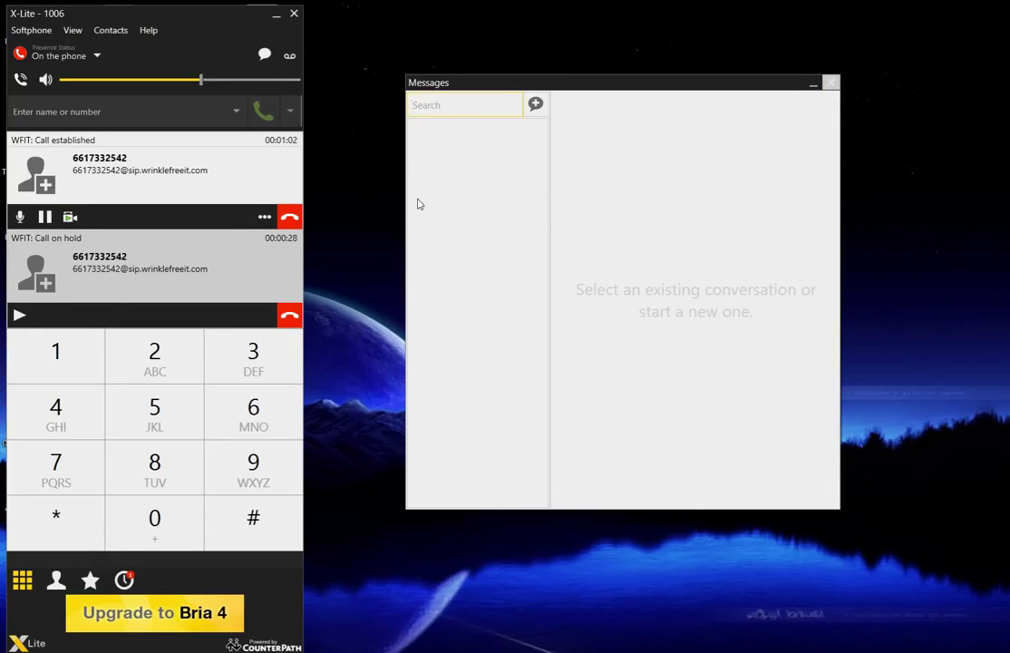
pyautogui.click(830, 86)
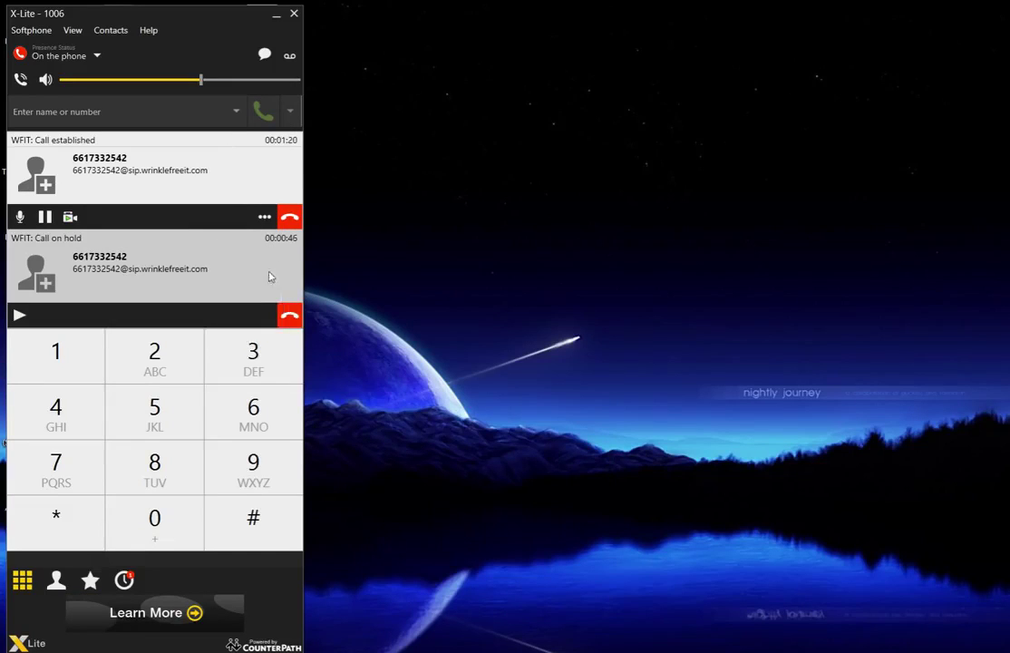
# - Hang up the held call, hold the active one, and end the brief *97 call
pyautogui.click(290, 315)
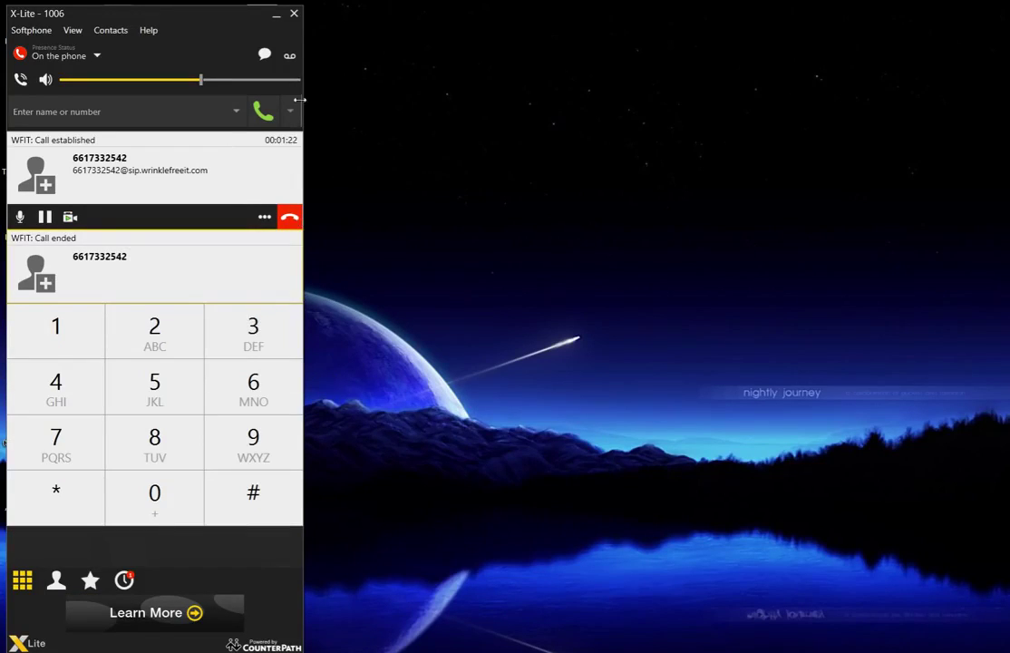
pyautogui.click(43, 218)
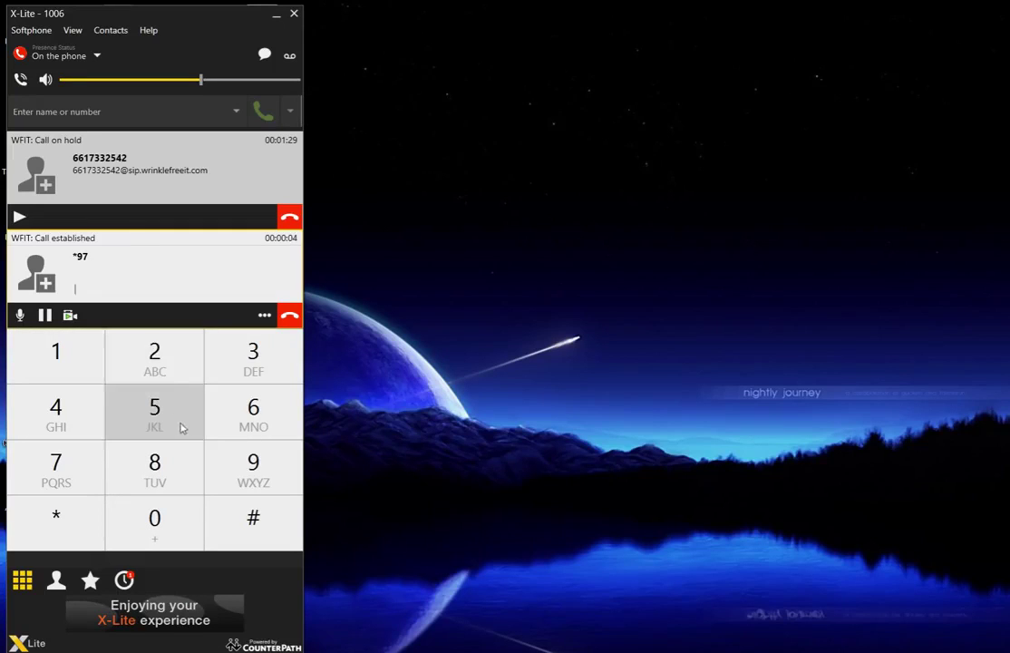
pyautogui.click(290, 315)
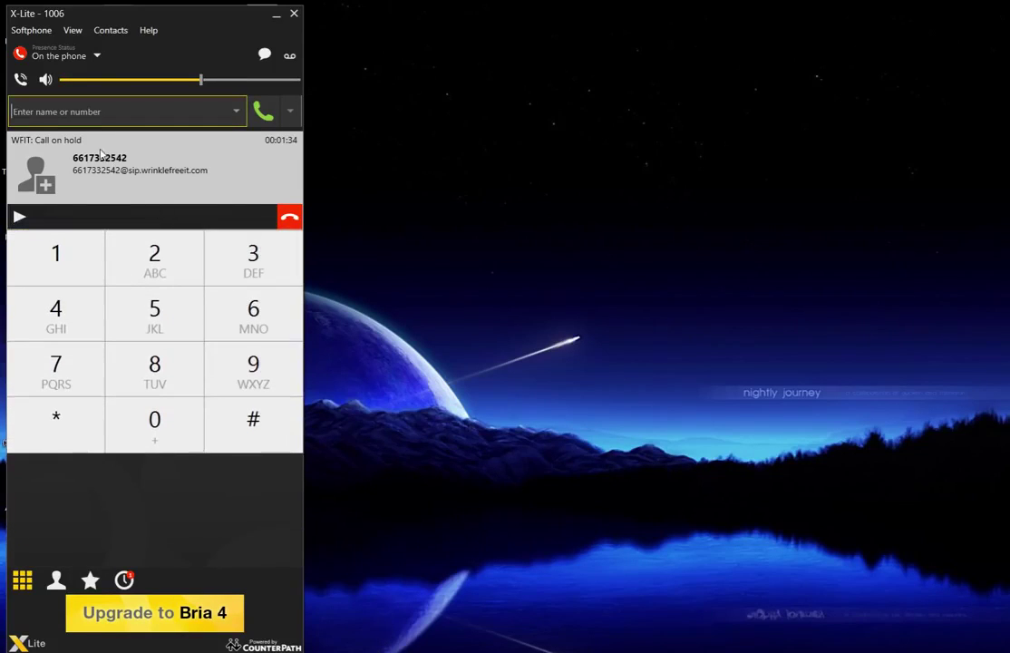
# - Dismiss the Contacts menu, resume the held call, and toggle mute on then off
pyautogui.click(112, 33)
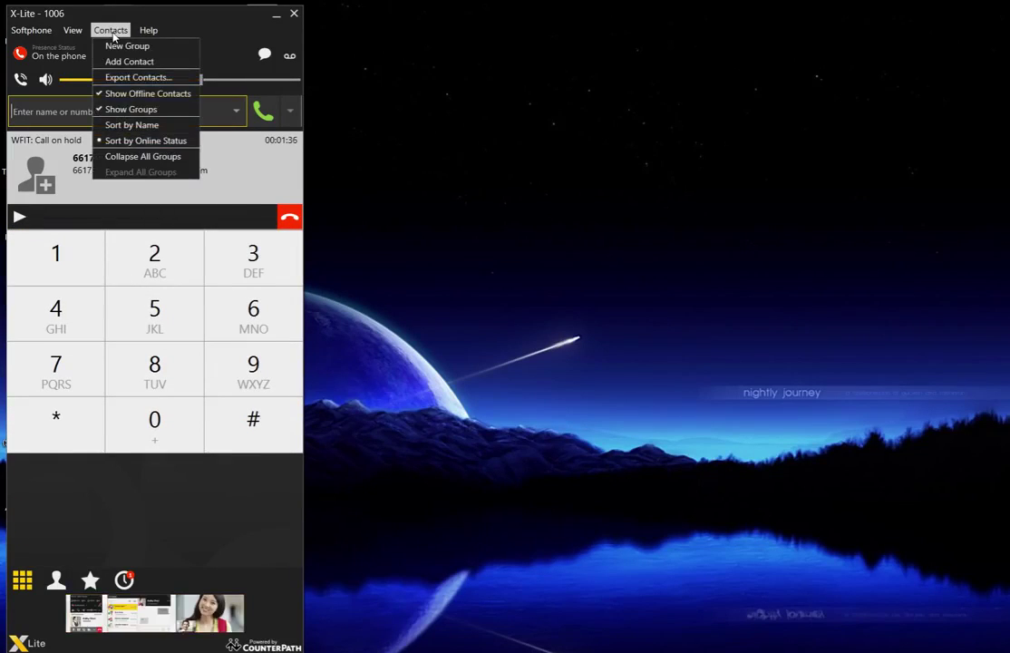
pyautogui.click(185, 524)
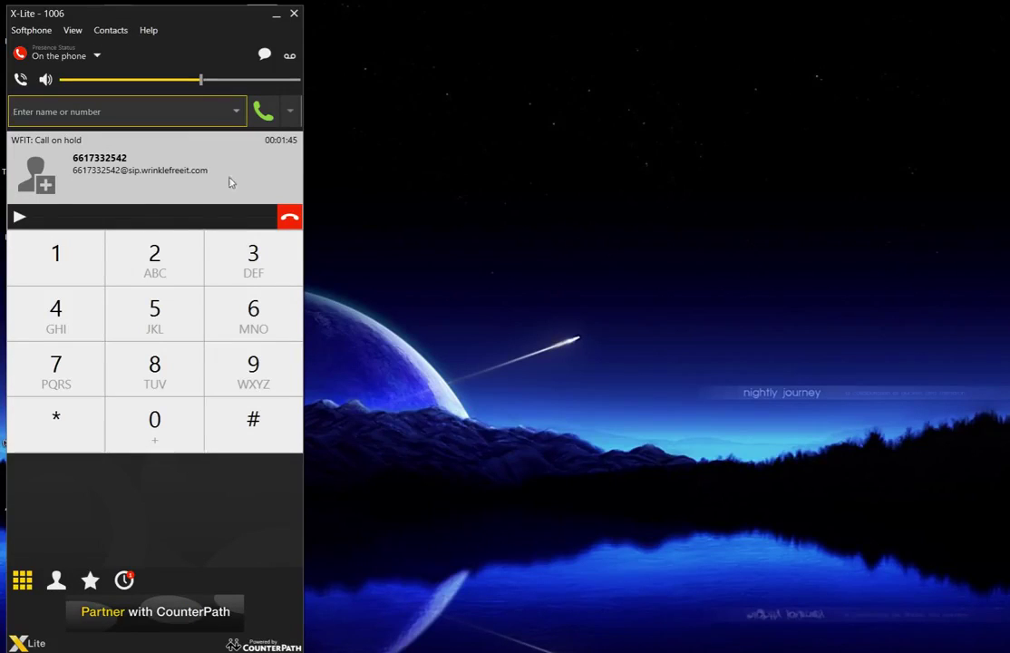
pyautogui.click(19, 216)
pyautogui.click(23, 222)
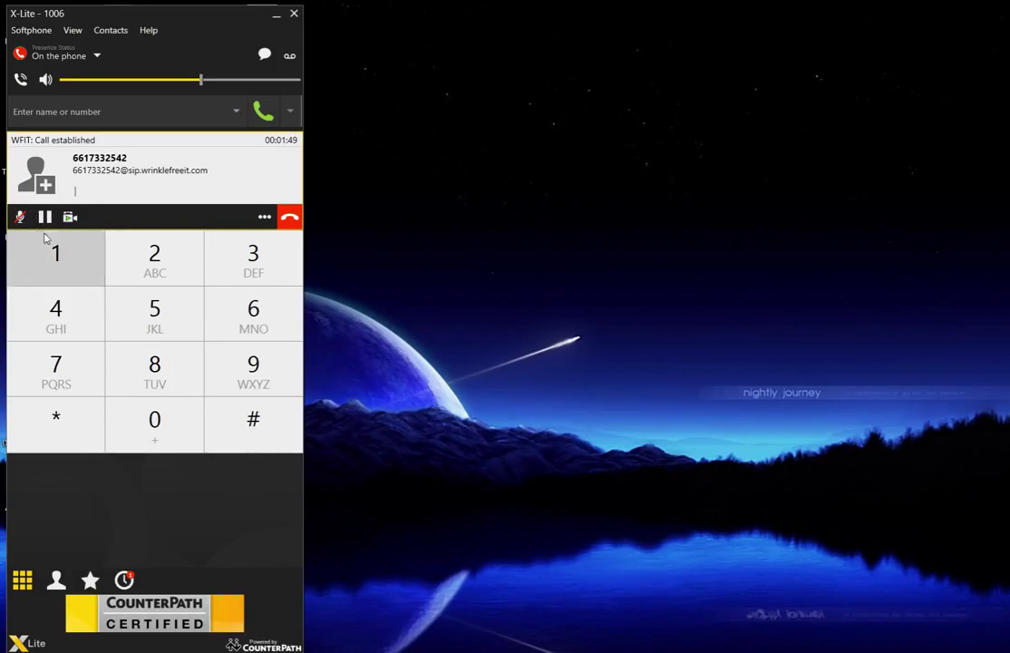
pyautogui.click(19, 216)
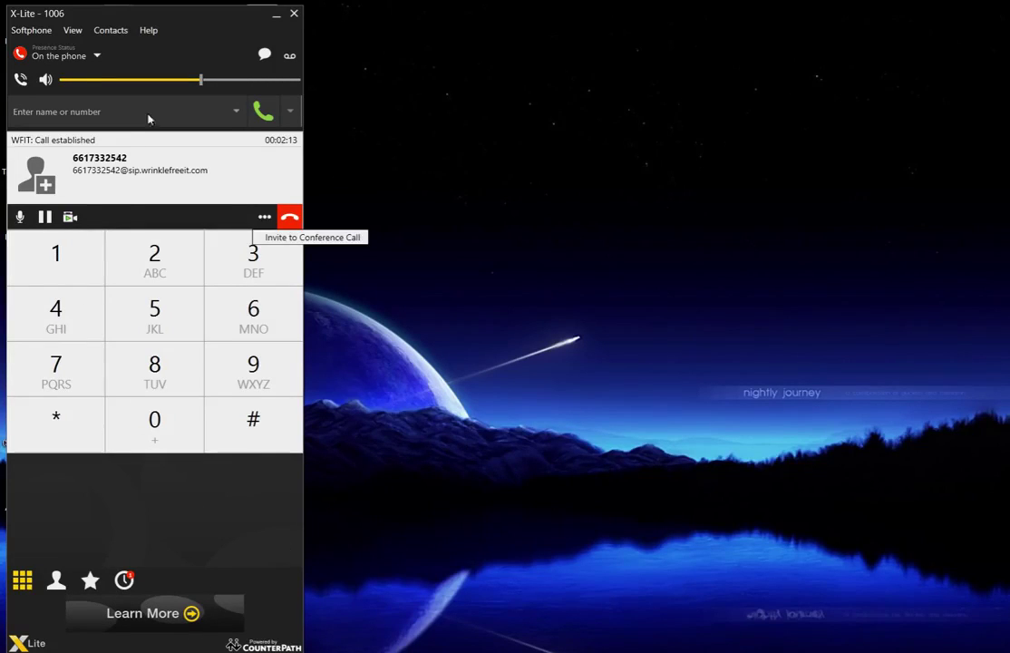
pyautogui.click(148, 117)
pyautogui.click(43, 217)
pyautogui.click(41, 270)
pyautogui.click(155, 412)
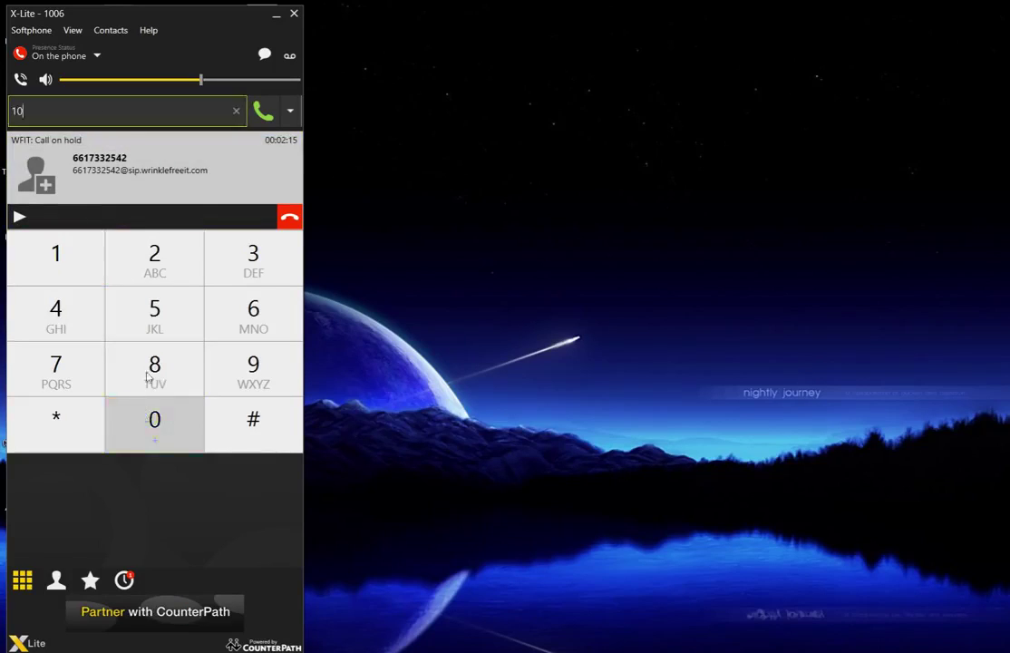
pyautogui.click(158, 335)
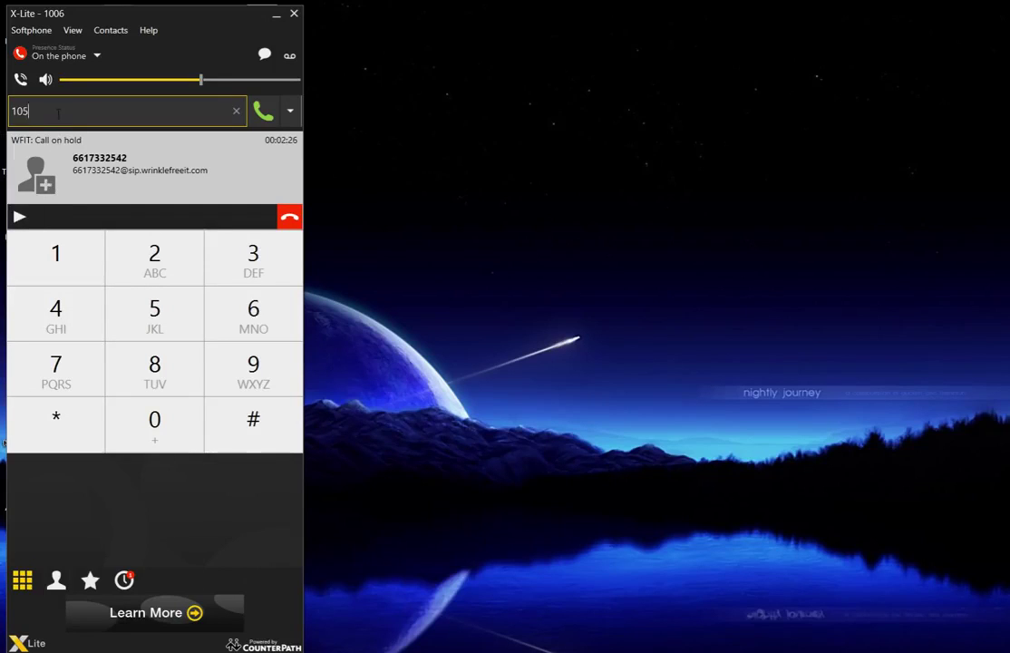
pyautogui.moveTo(58, 113); pyautogui.dragTo(2, 113)
pyautogui.press('BackSpace')
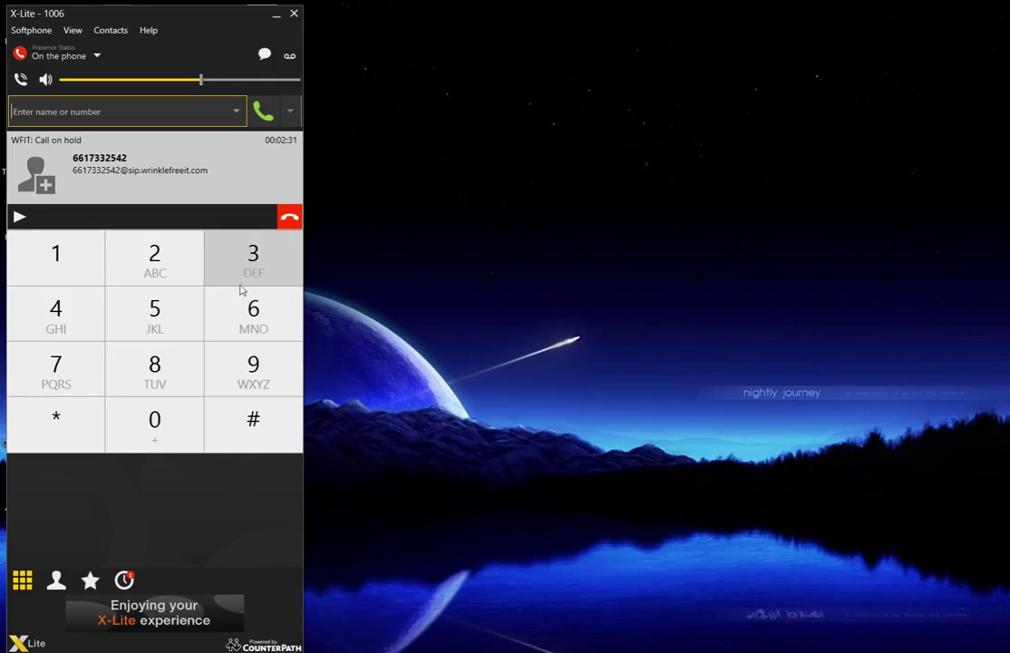
pyautogui.click(18, 220)
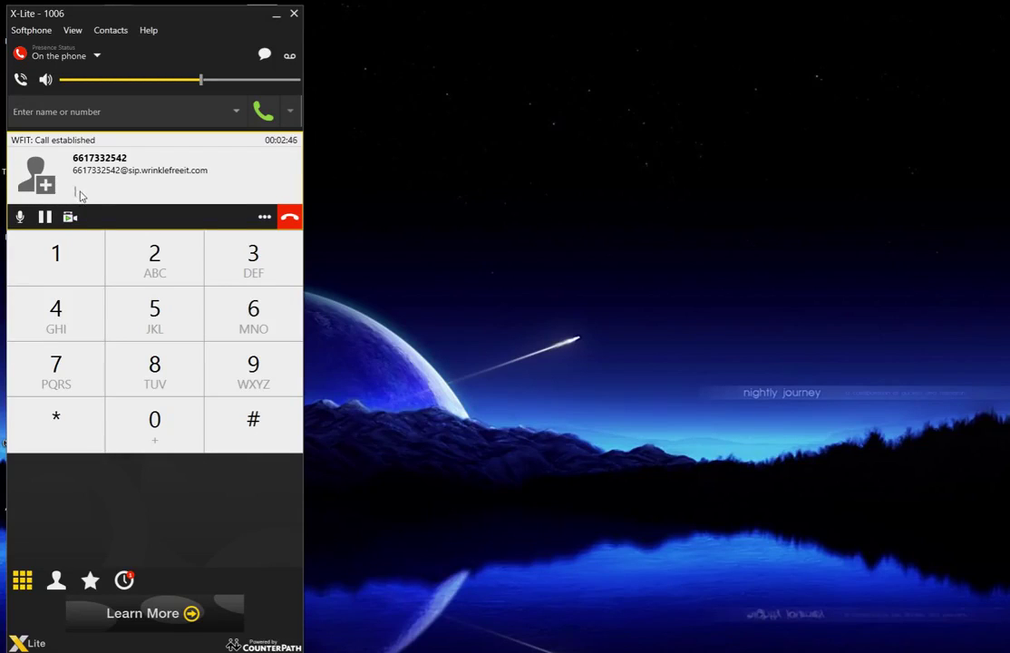
# - Key the DTMF digits #11006 on the dialpad for the connected call
pyautogui.click(106, 112)
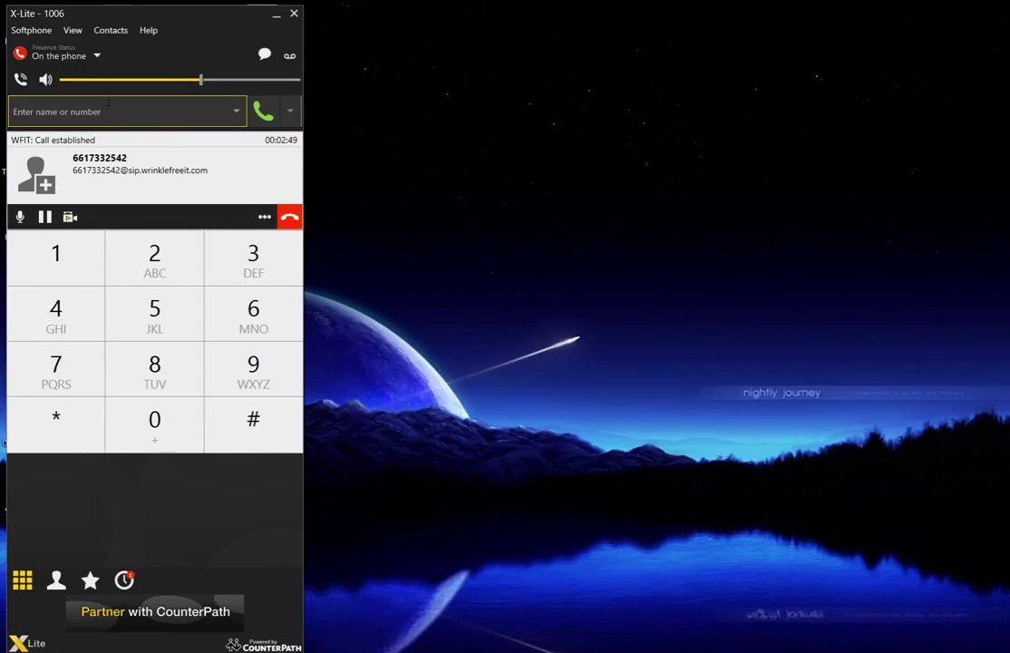
pyautogui.click(80, 192)
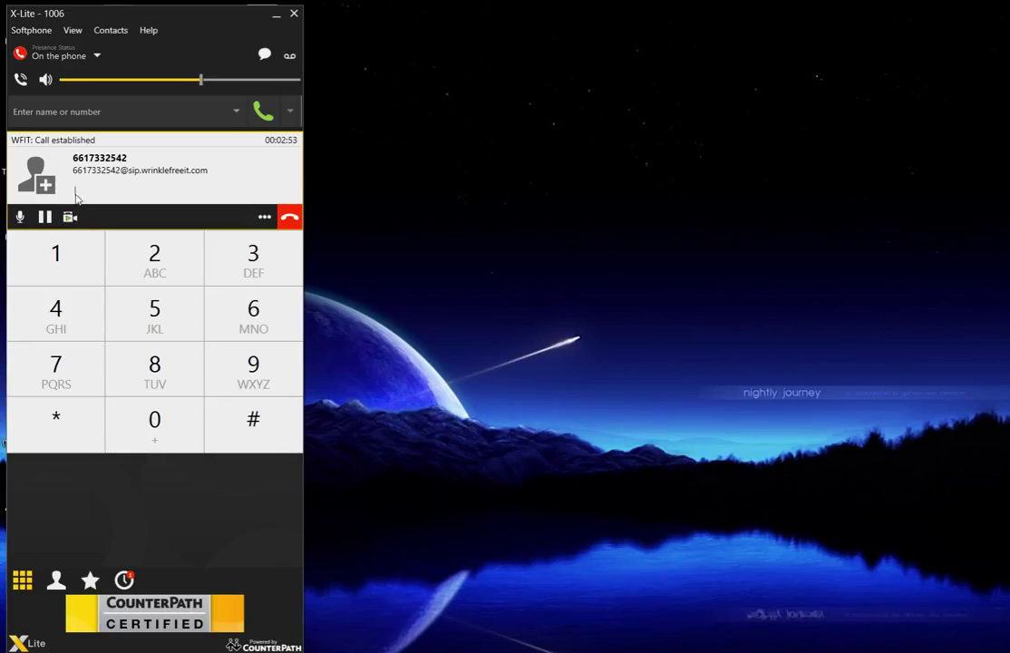
pyautogui.click(230, 416)
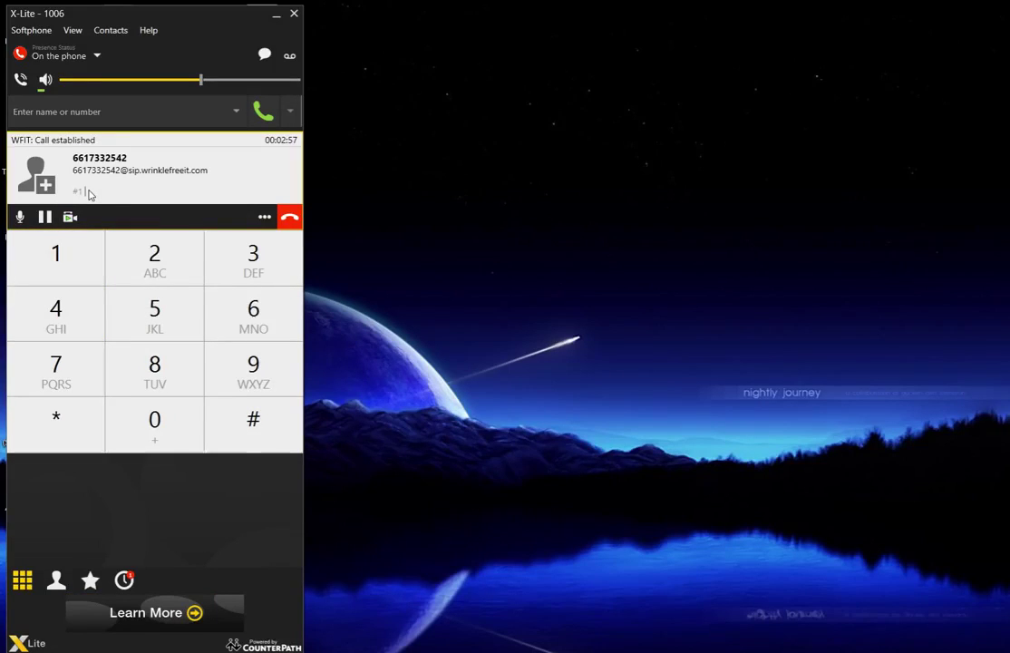
pyautogui.click(71, 264)
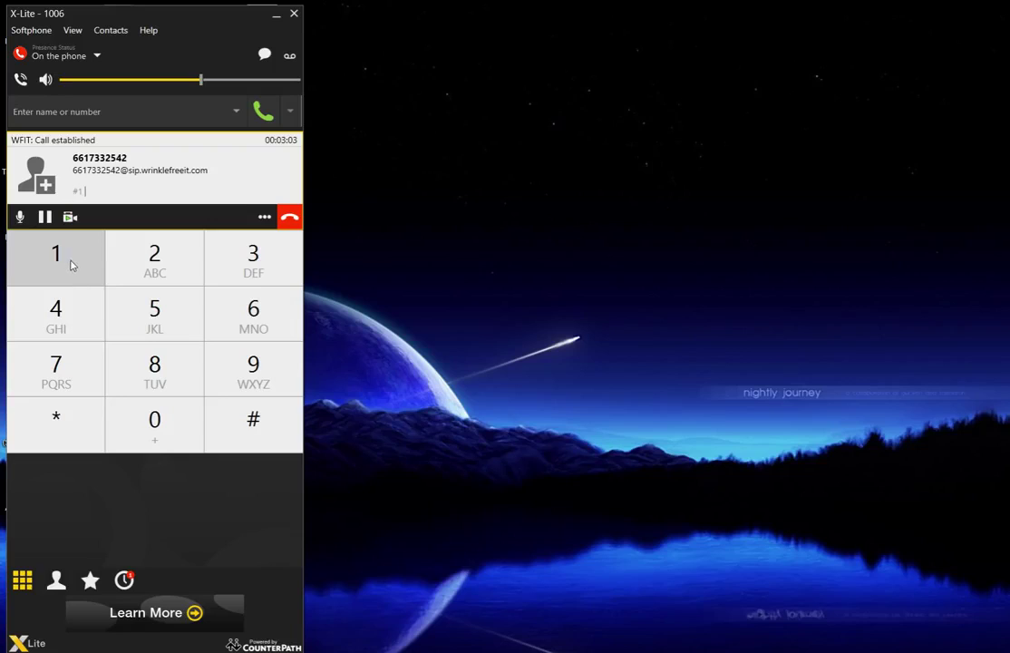
pyautogui.click(160, 442)
pyautogui.click(161, 440)
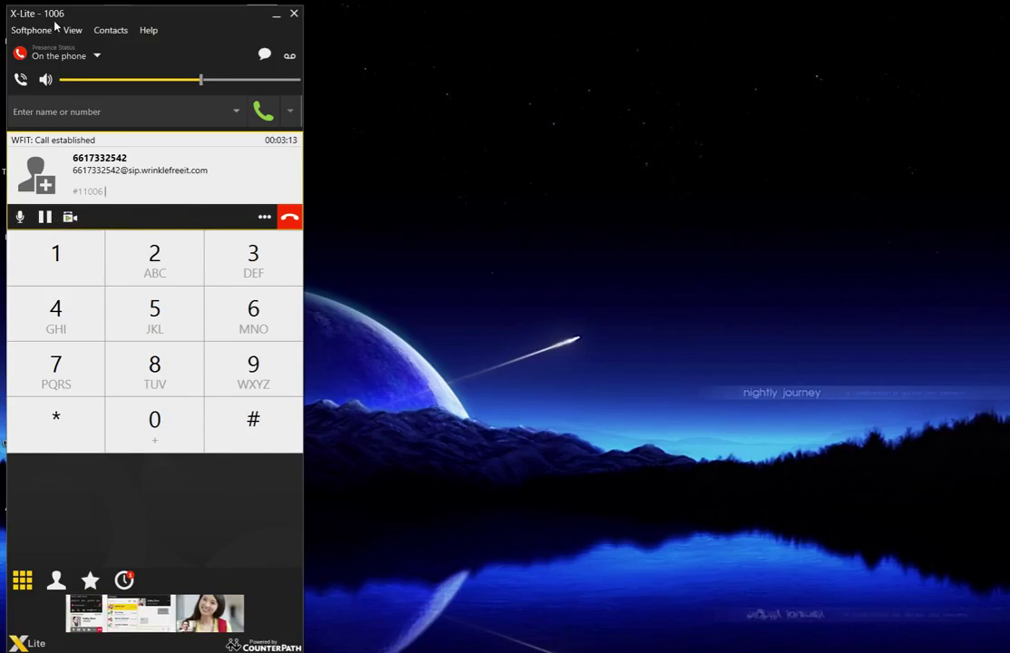
# - Hold and resume the call, then send the keypad tones #11000
pyautogui.click(43, 217)
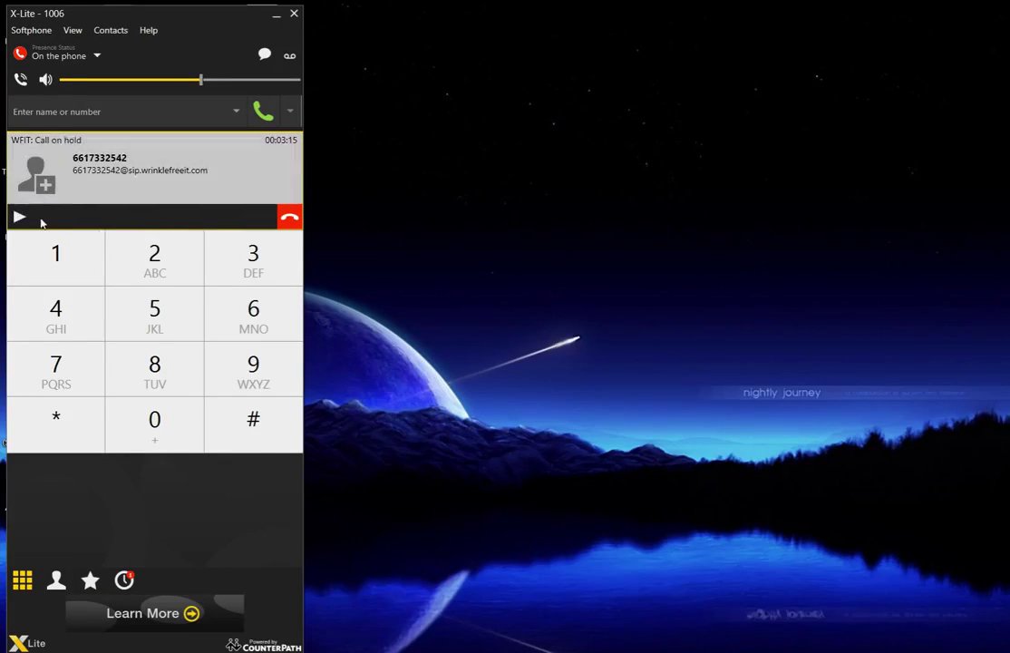
pyautogui.click(18, 217)
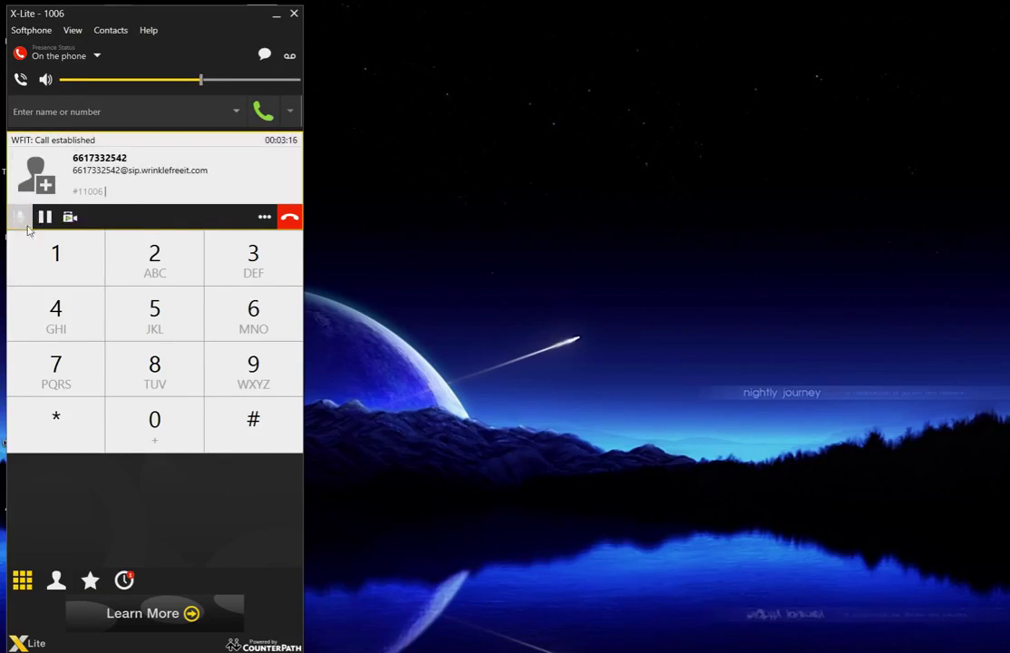
pyautogui.click(260, 421)
pyautogui.click(52, 268)
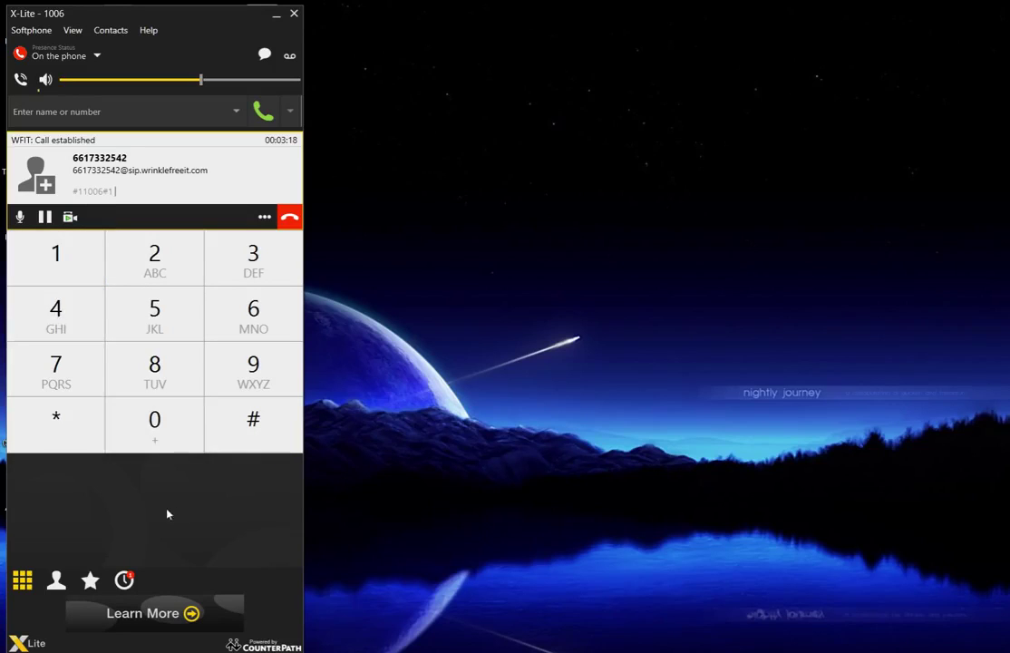
pyautogui.click(81, 261)
pyautogui.click(154, 419)
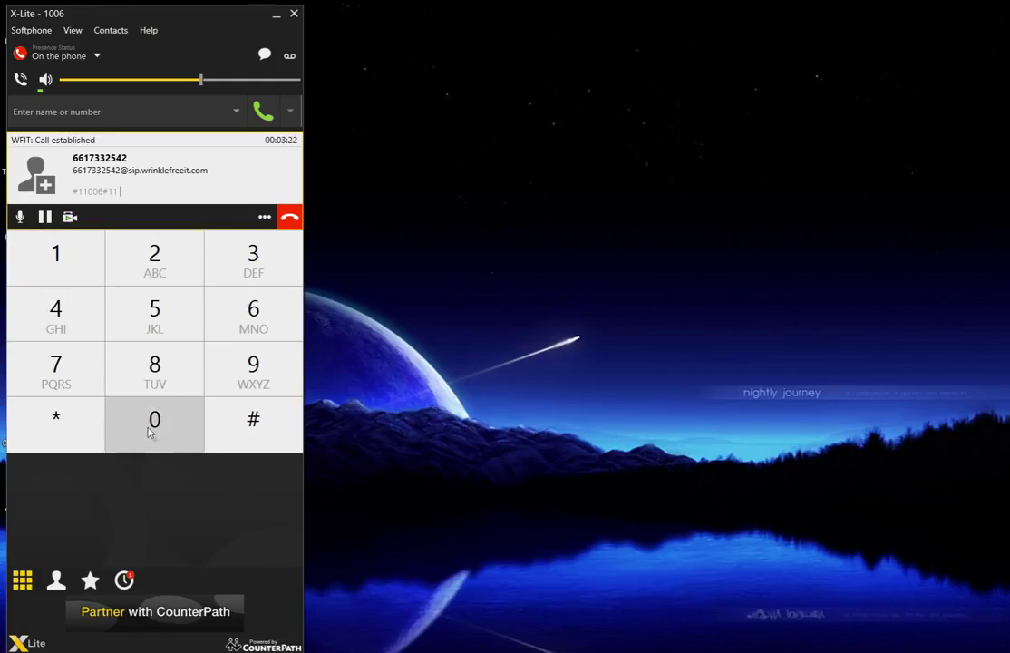
pyautogui.click(155, 419)
pyautogui.click(154, 419)
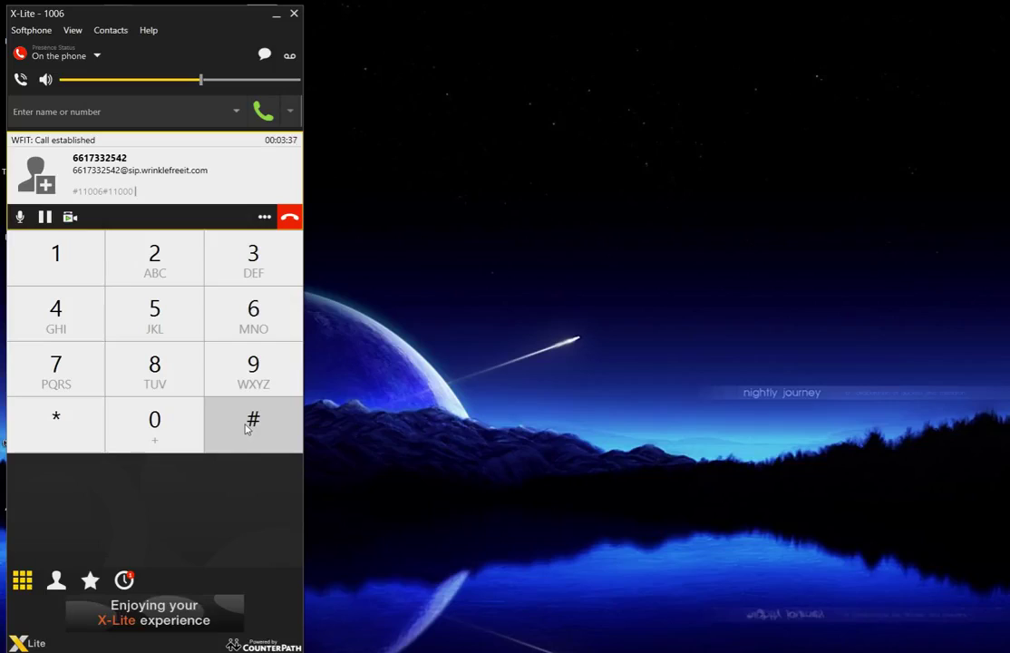
# - Send a further tone sequence, #1100, on the call
pyautogui.click(244, 429)
pyautogui.click(81, 273)
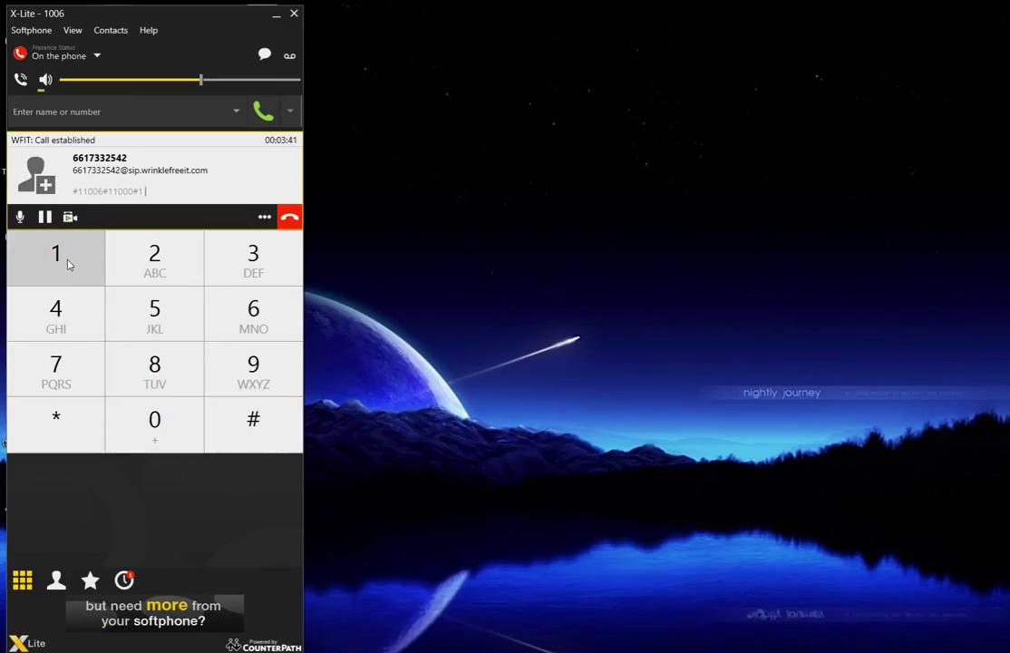
pyautogui.click(65, 263)
pyautogui.click(131, 419)
pyautogui.click(131, 419)
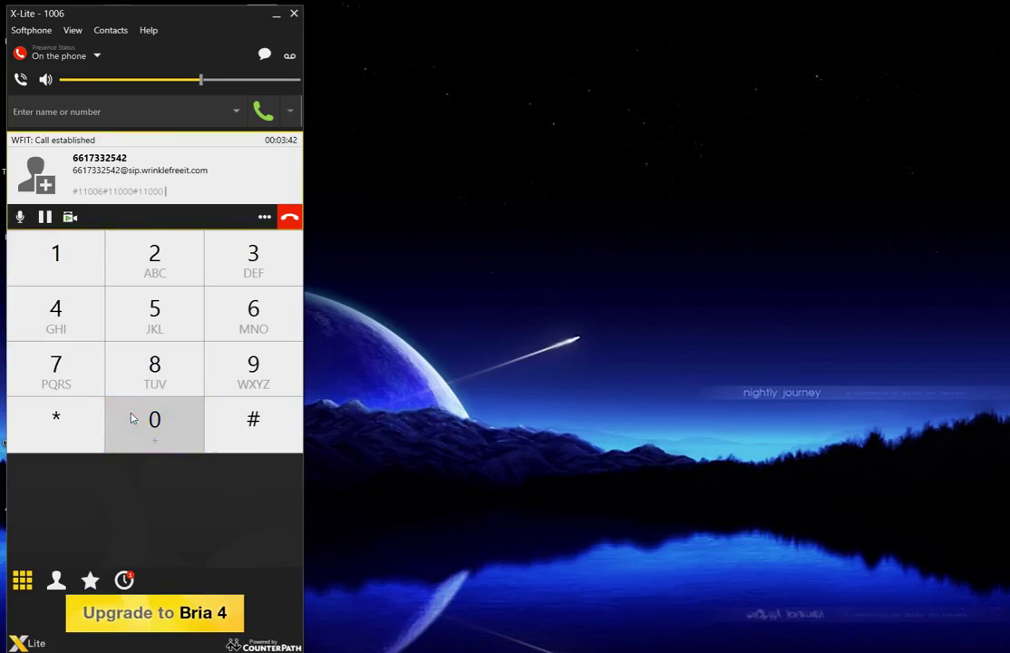